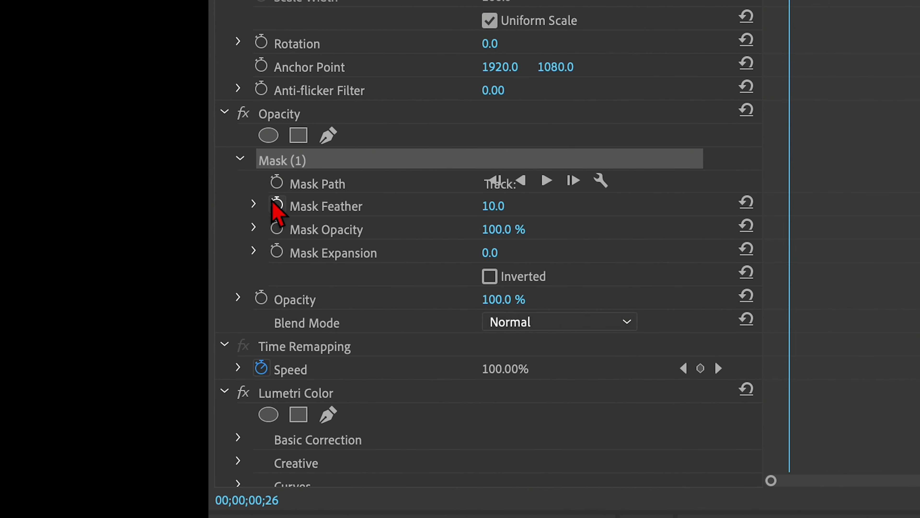
# Set the feather of the elliptical opacity mask on the upper clip to 250 and play the sequence
pyautogui.click(498, 208)
pyautogui.moveTo(499, 208); pyautogui.dragTo(533, 208)
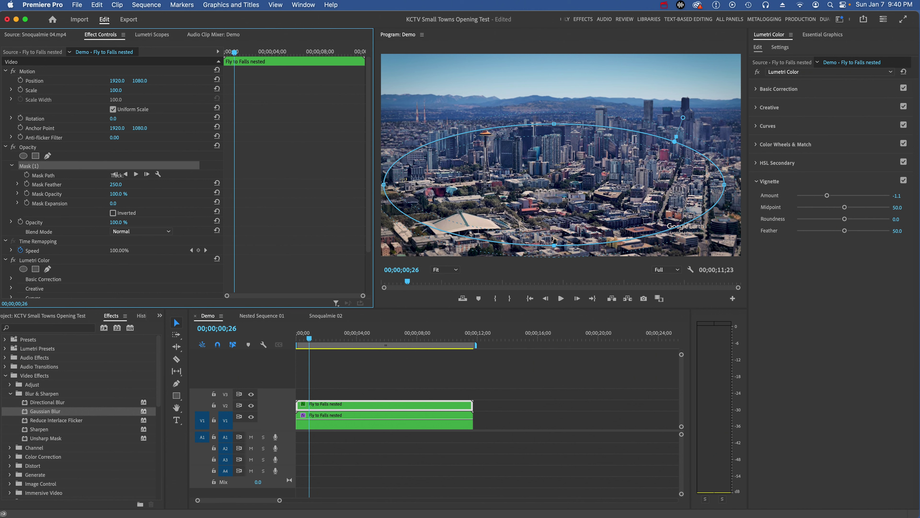
pyautogui.press('space')
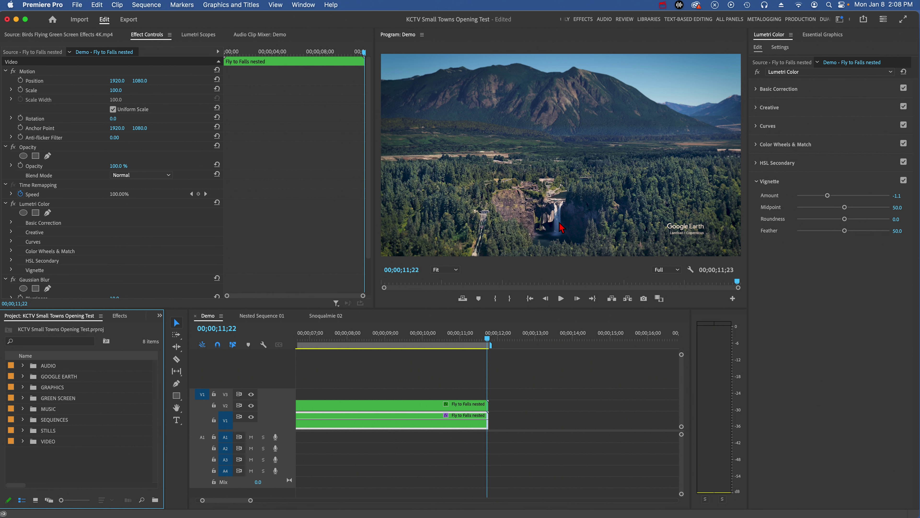
# Return to the sequence start, open Birds Flying Green Screen Effects 4K.mp4 in the Source Monitor and cue it to 00:00:25:02
pyautogui.moveTo(487, 343); pyautogui.dragTo(267, 324)
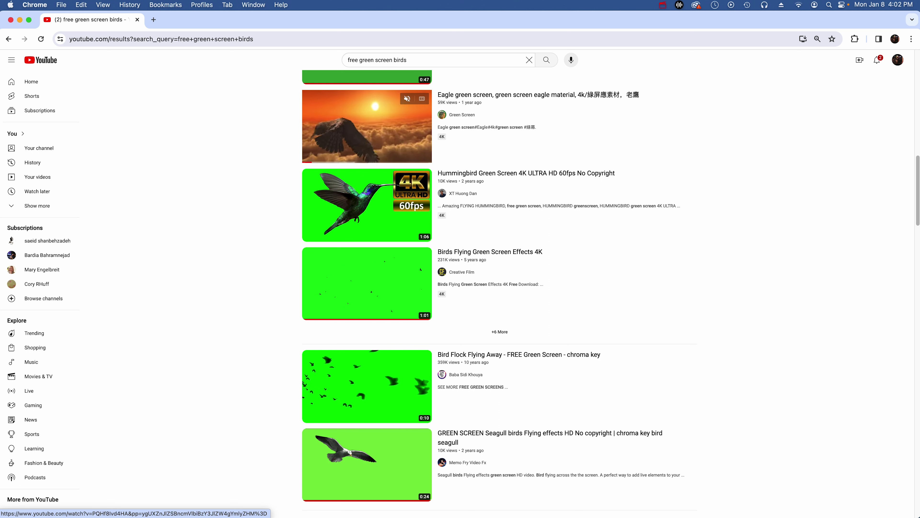
pyautogui.moveTo(361, 306)
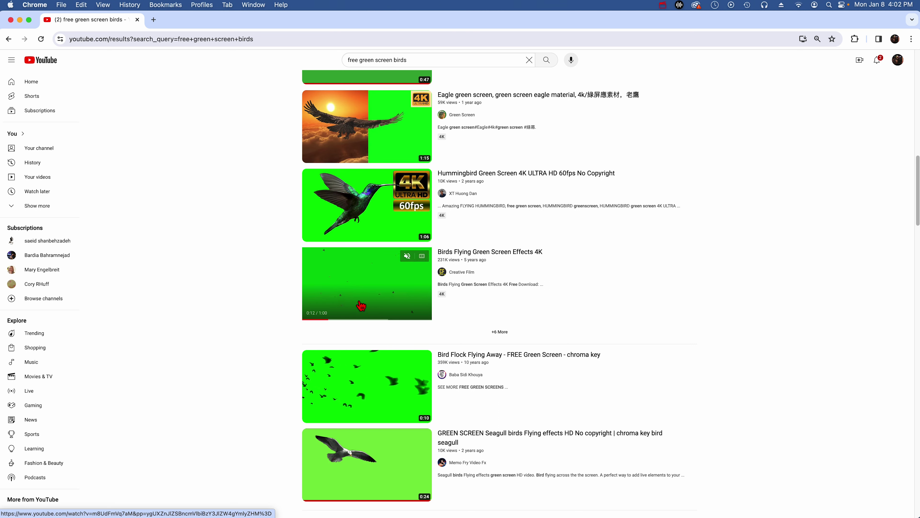
pyautogui.moveTo(365, 394)
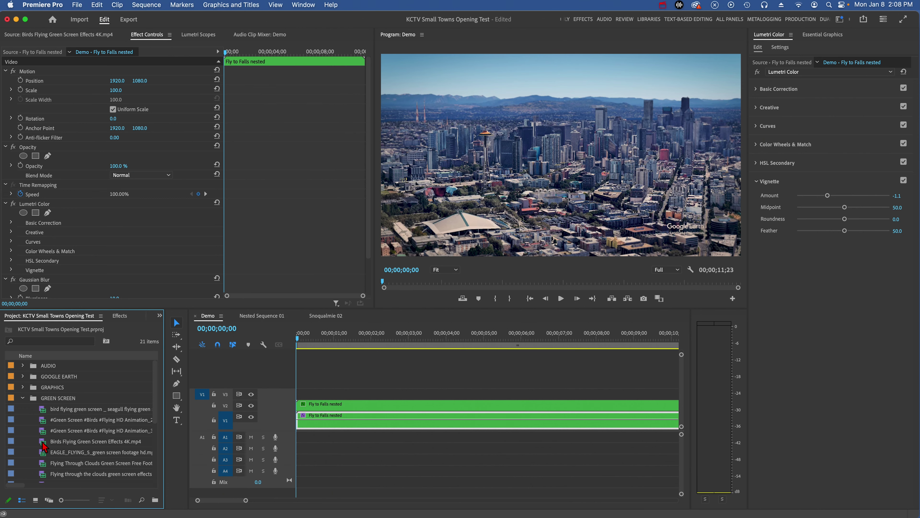
pyautogui.doubleClick(48, 442)
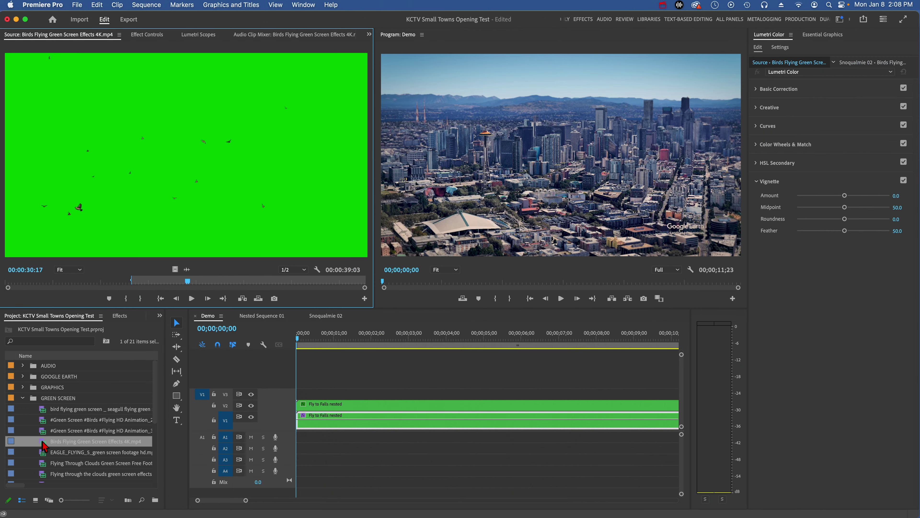
pyautogui.moveTo(189, 284); pyautogui.dragTo(155, 281)
# Mark the sequence from its start to 00;00;02;22 and place the birds clip in that range on track V3
pyautogui.click(495, 299)
pyautogui.click(299, 342)
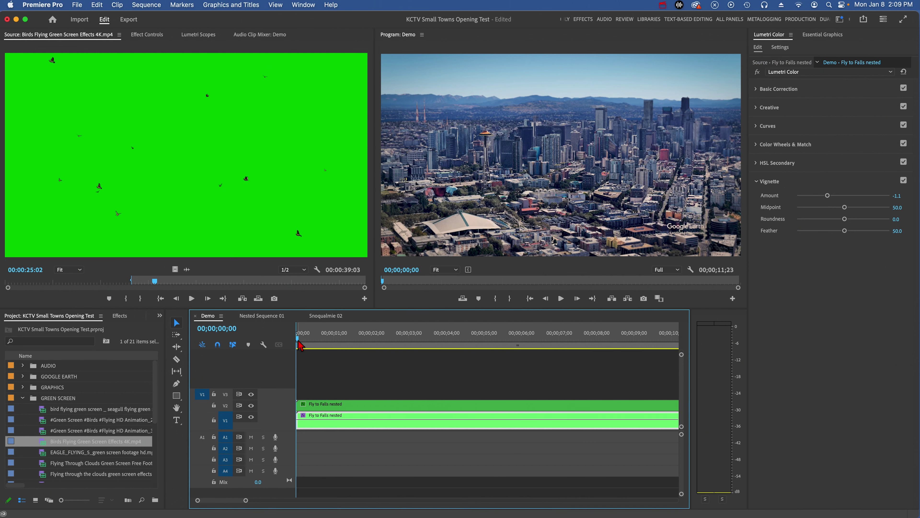
pyautogui.moveTo(303, 345); pyautogui.dragTo(400, 364)
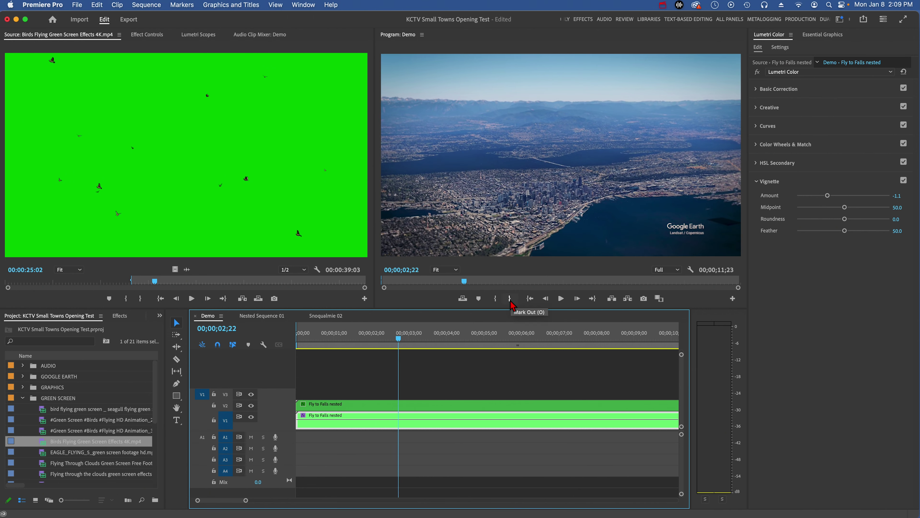
pyautogui.click(510, 298)
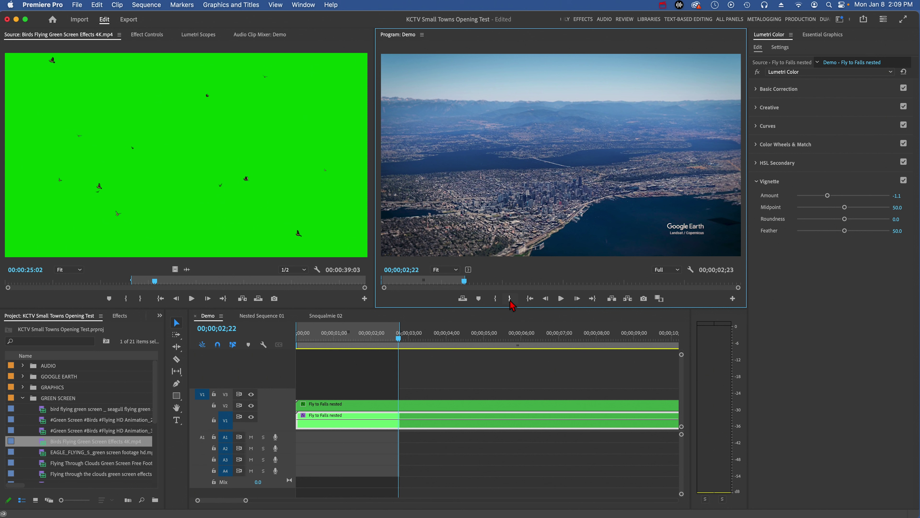
pyautogui.click(463, 298)
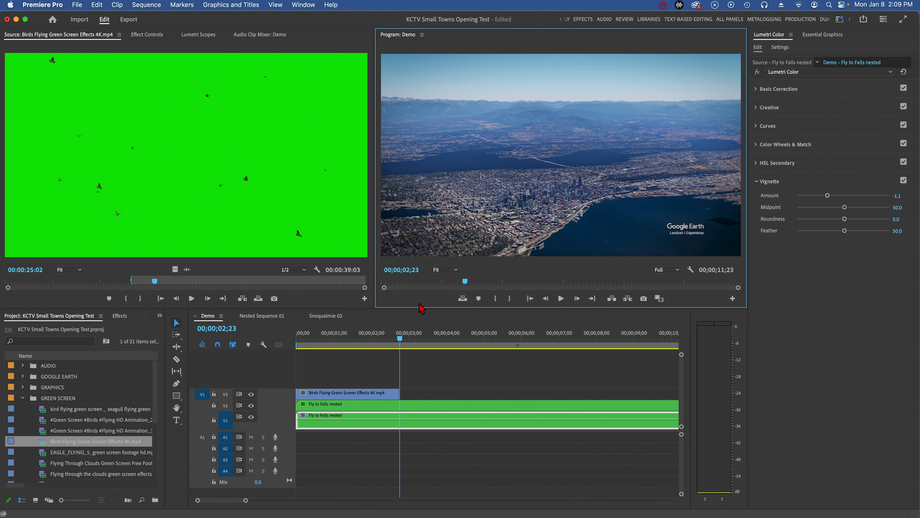
# Scale the birds clip on V3 to 200 so that it fills the frame
pyautogui.click(336, 342)
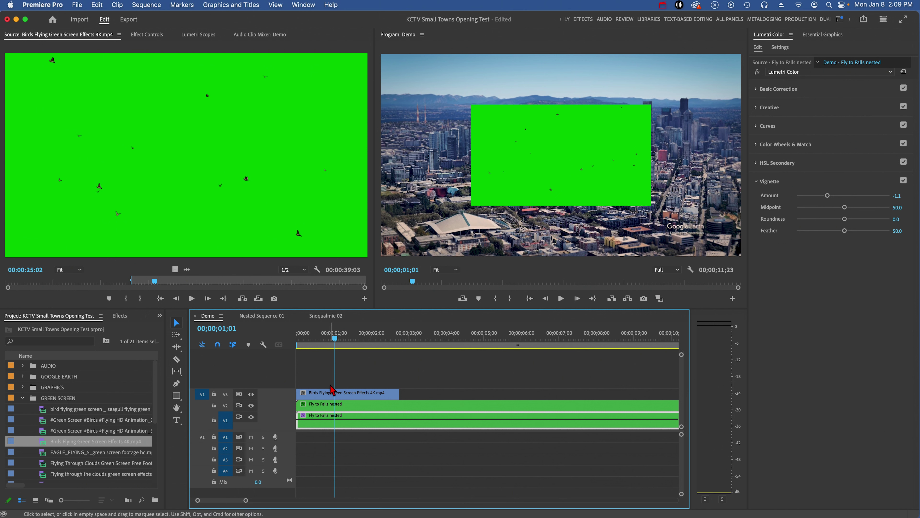
pyautogui.click(336, 395)
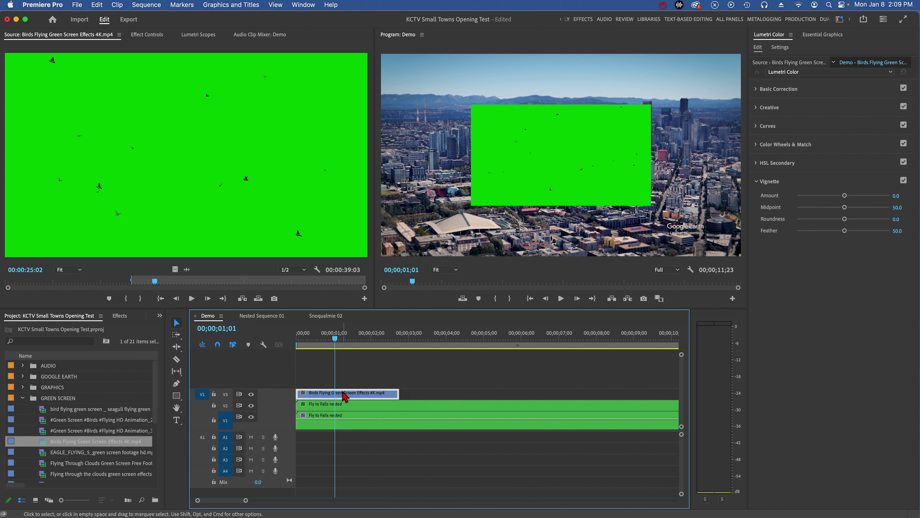
pyautogui.click(147, 35)
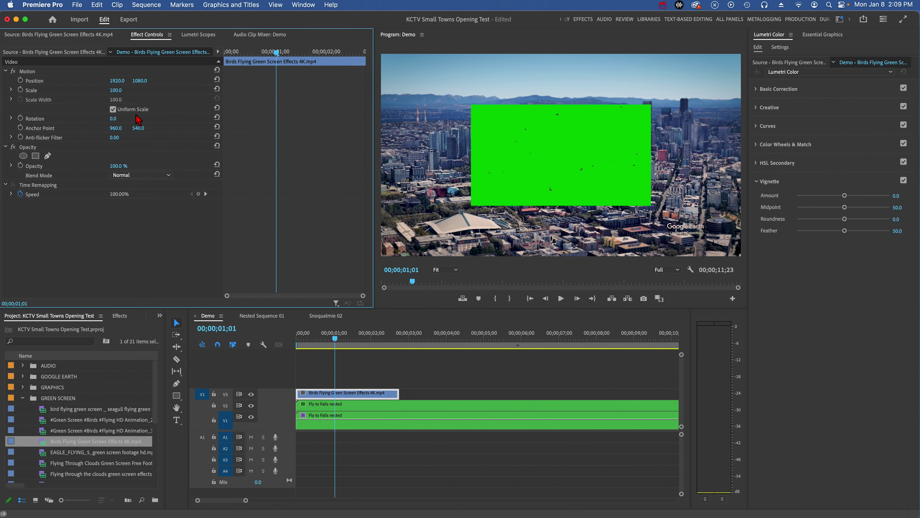
pyautogui.click(122, 89)
pyautogui.write('200')
pyautogui.press('Return')
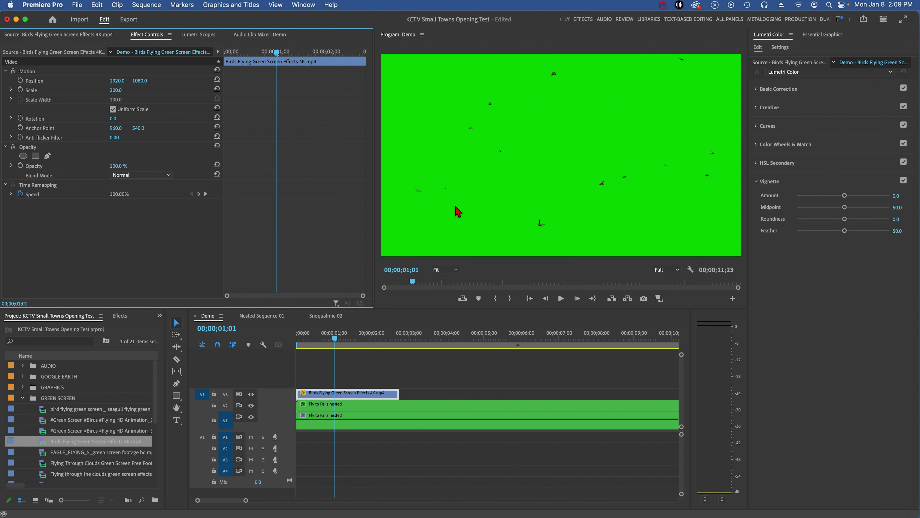
# Apply the Ultra Key effect to the birds clip and sample its green background as the key color
pyautogui.click(120, 316)
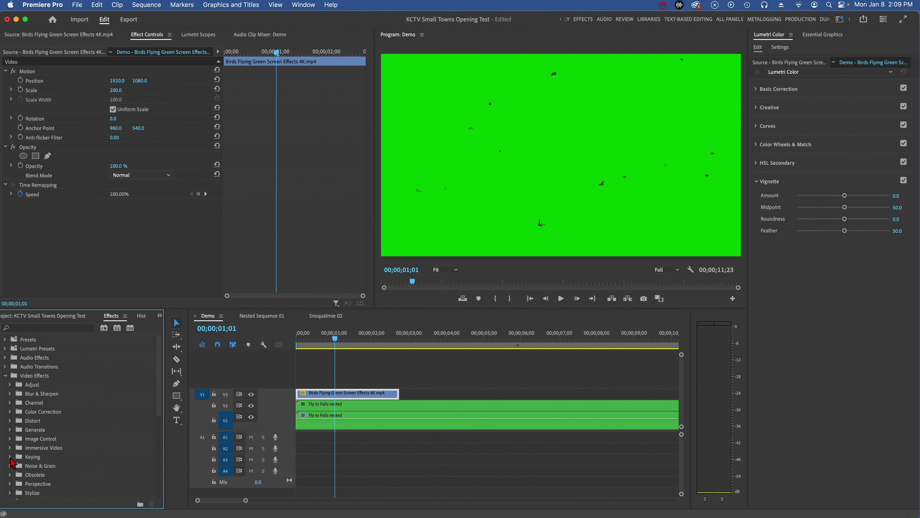
pyautogui.click(9, 457)
pyautogui.scroll(-5, 161, 421)
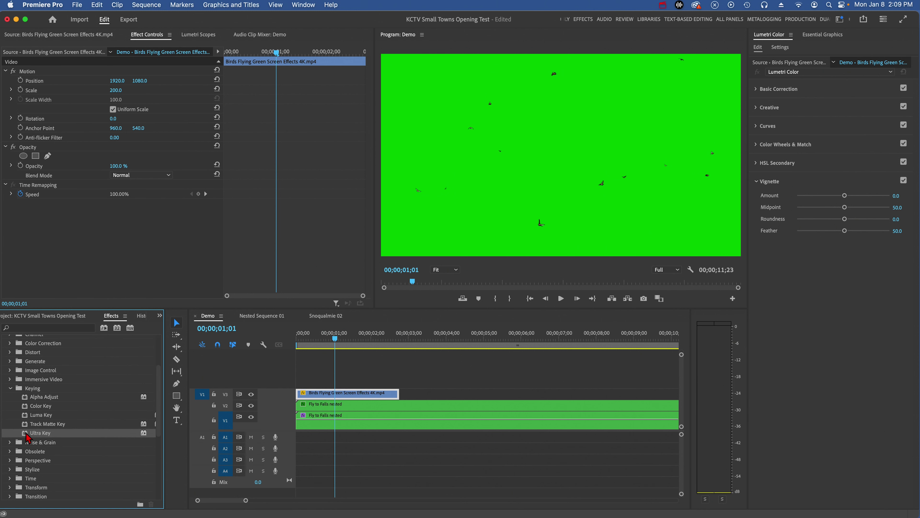
pyautogui.moveTo(27, 435); pyautogui.dragTo(29, 206)
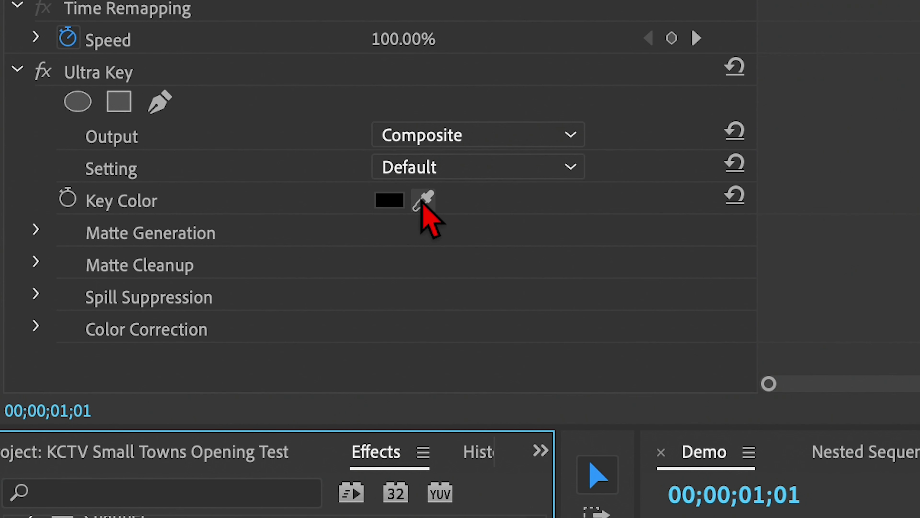
pyautogui.click(126, 242)
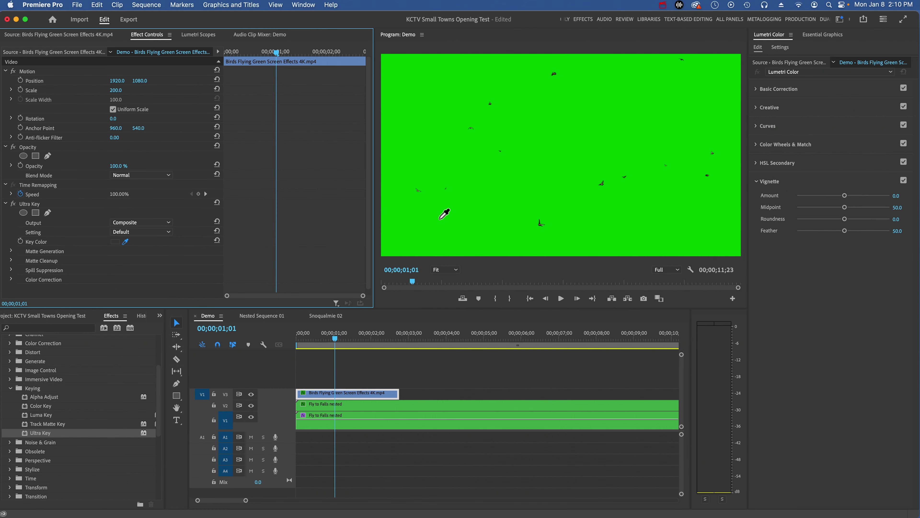
pyautogui.click(501, 183)
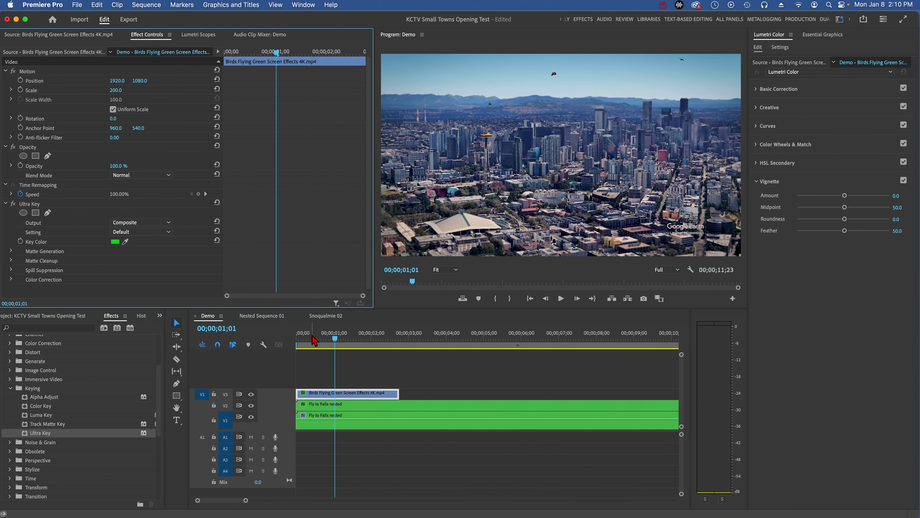
# Play the opening of the sequence to check how the keyed birds move over the city footage
pyautogui.moveTo(335, 341); pyautogui.dragTo(291, 342)
pyautogui.press('space')
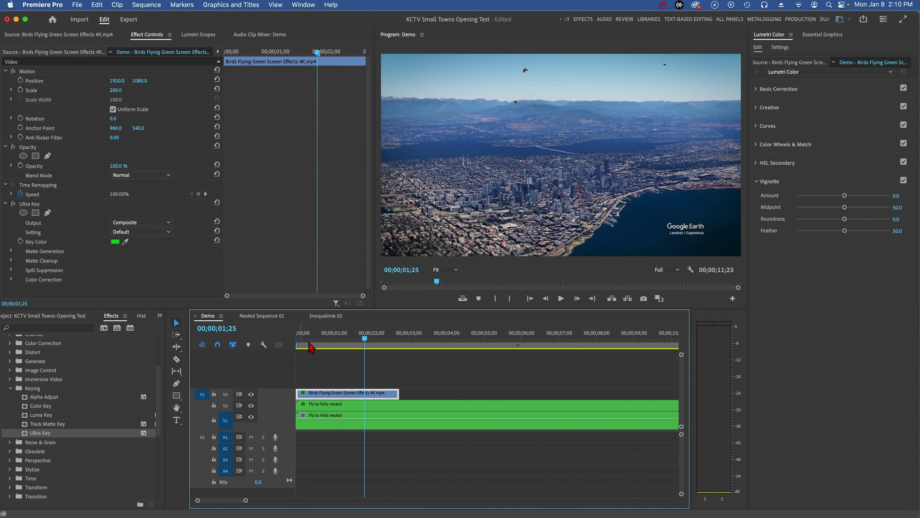
pyautogui.moveTo(365, 338); pyautogui.dragTo(353, 345)
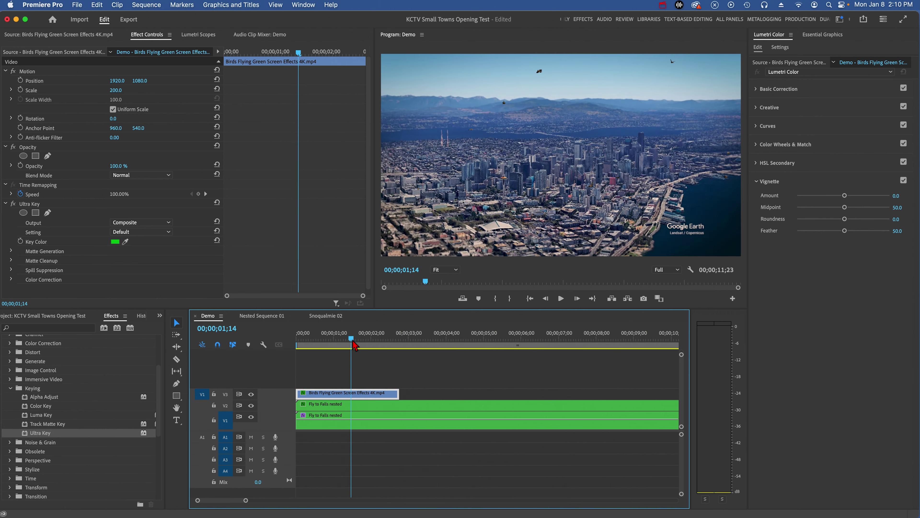
pyautogui.press('space')
pyautogui.press('space')
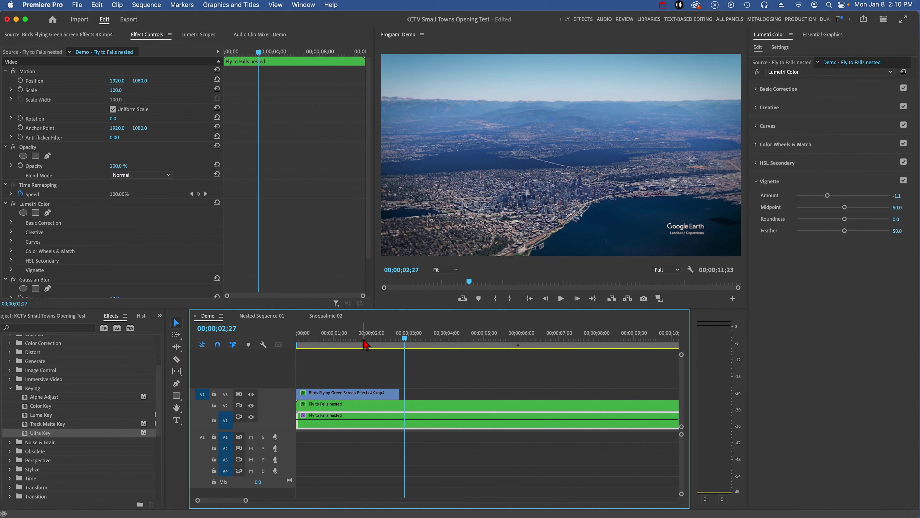
# Start Position and Scale keyframes on the birds clip at 00;00;01;00
pyautogui.moveTo(403, 340); pyautogui.dragTo(332, 348)
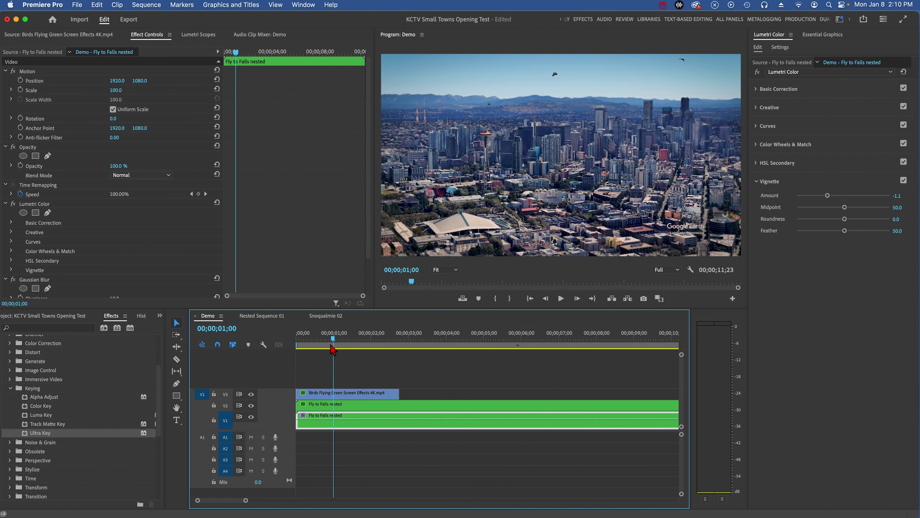
pyautogui.click(340, 395)
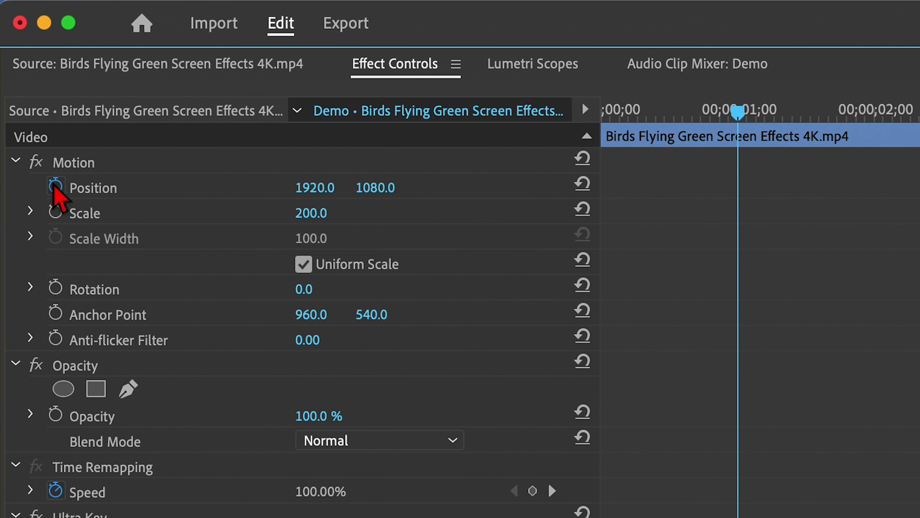
pyautogui.click(20, 80)
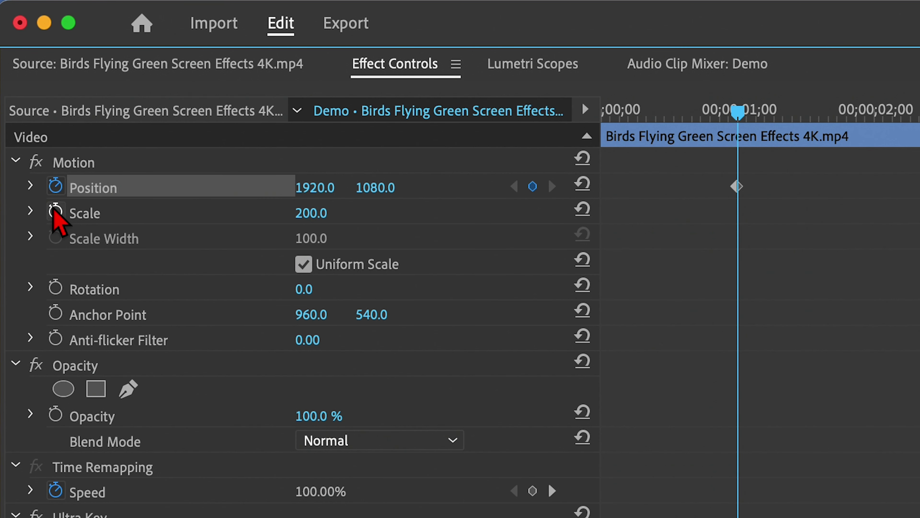
pyautogui.click(55, 211)
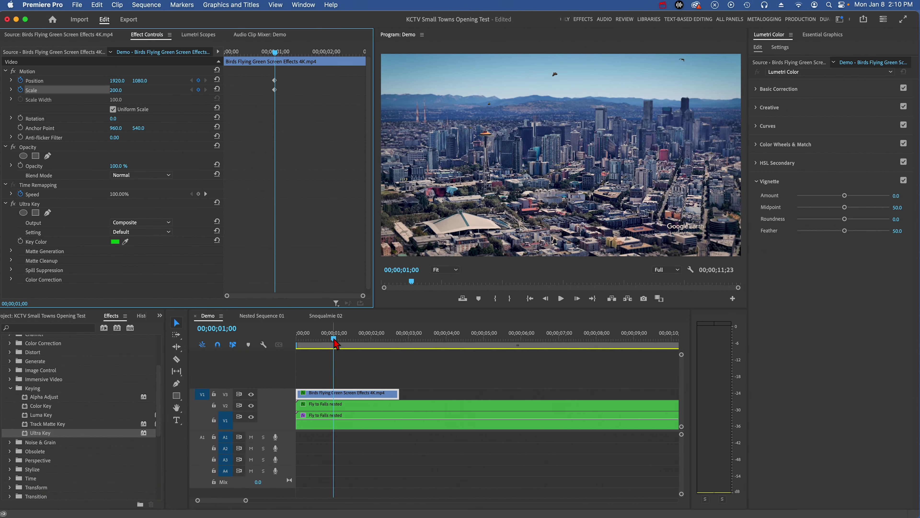
# At 00;00;02;22, keyframe the birds clip's vertical position at 1654 and its scale at 0
pyautogui.click(335, 342)
pyautogui.moveTo(334, 343); pyautogui.dragTo(394, 368)
pyautogui.moveTo(139, 81); pyautogui.dragTo(160, 80)
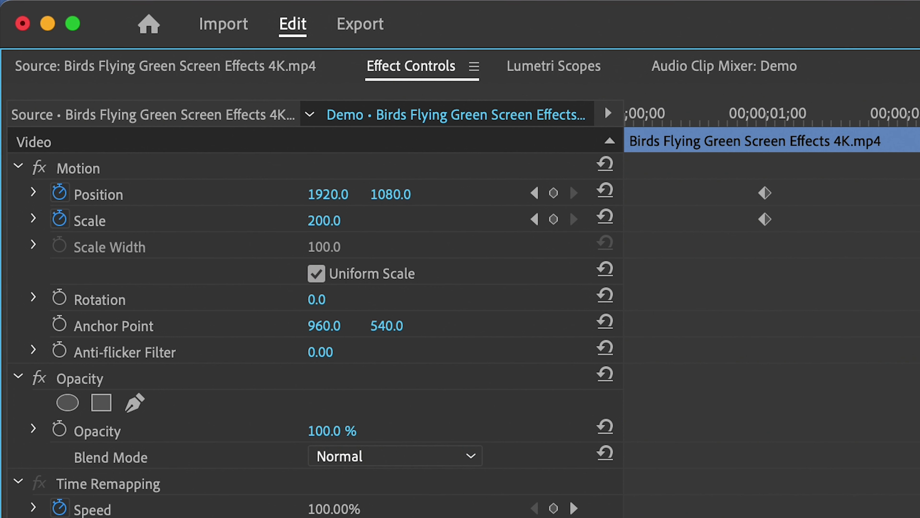
pyautogui.moveTo(390, 193); pyautogui.dragTo(367, 194)
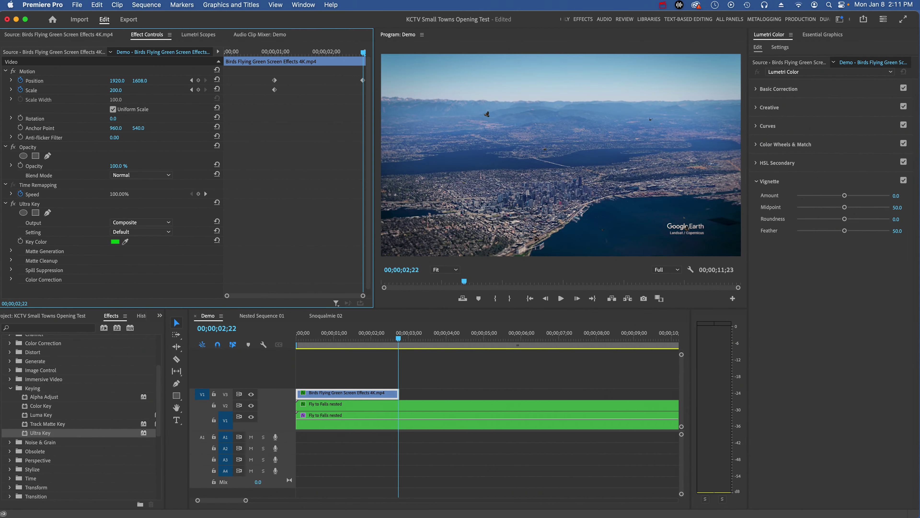
pyautogui.moveTo(139, 80); pyautogui.dragTo(144, 82)
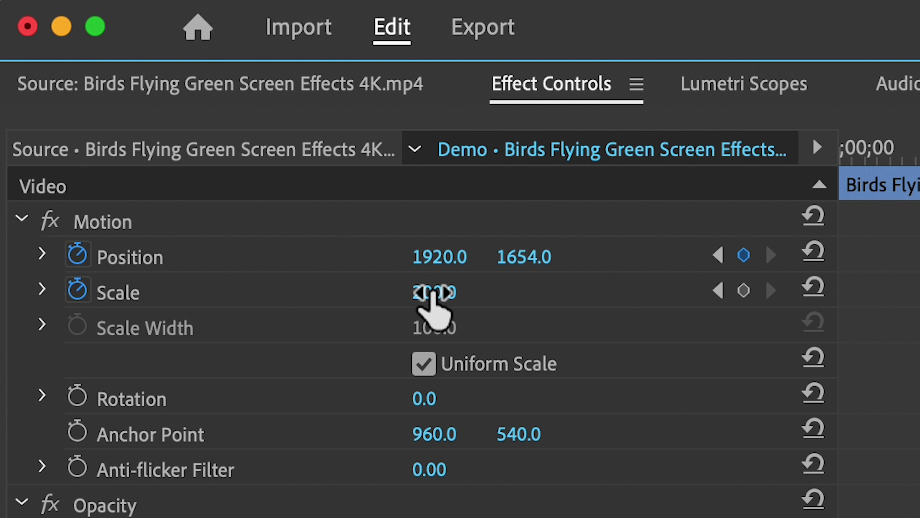
pyautogui.moveTo(434, 292); pyautogui.dragTo(363, 292)
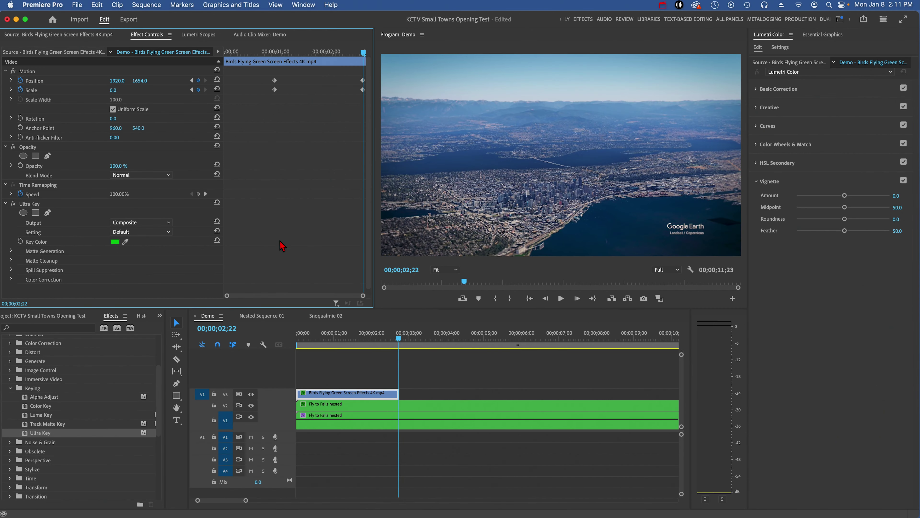
# Play the sequence from the start to review the birds' position and scale animation
pyautogui.moveTo(330, 341); pyautogui.dragTo(284, 343)
pyautogui.press('space')
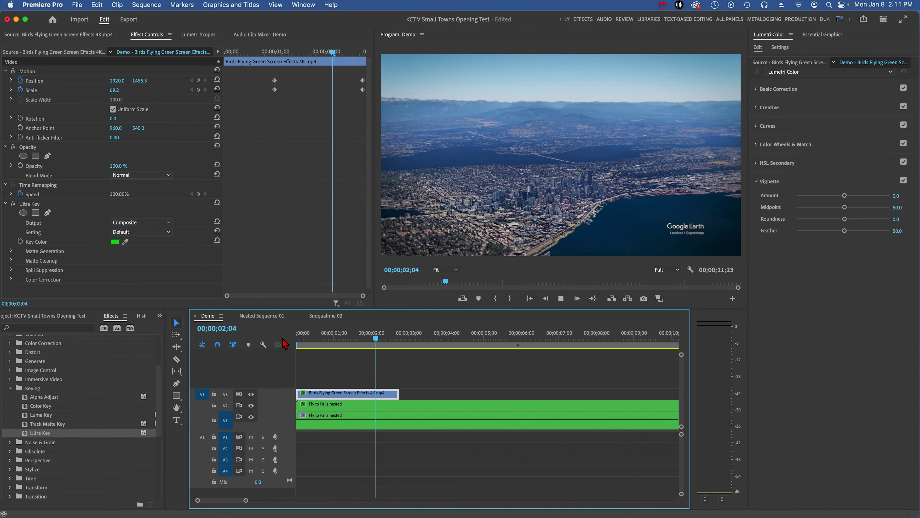
pyautogui.press('space')
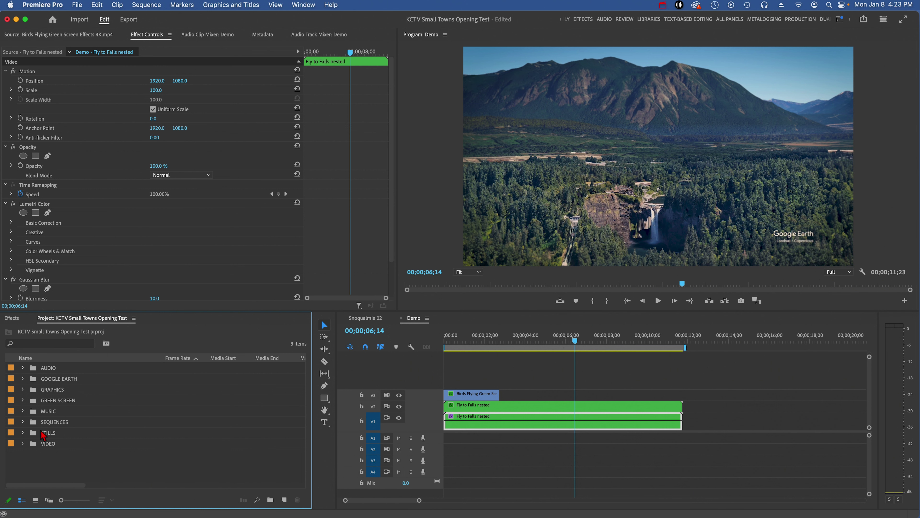
# Open Fall with train leaving.MP4 from the VIDEO bin in the Source Monitor and cue it to about 00:00:19:10
pyautogui.click(23, 444)
pyautogui.moveTo(302, 425); pyautogui.dragTo(306, 457)
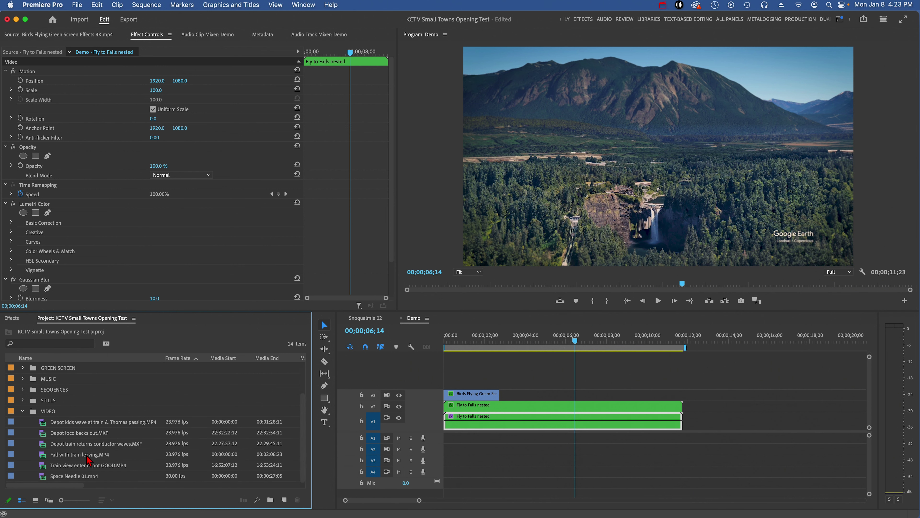
pyautogui.doubleClick(60, 454)
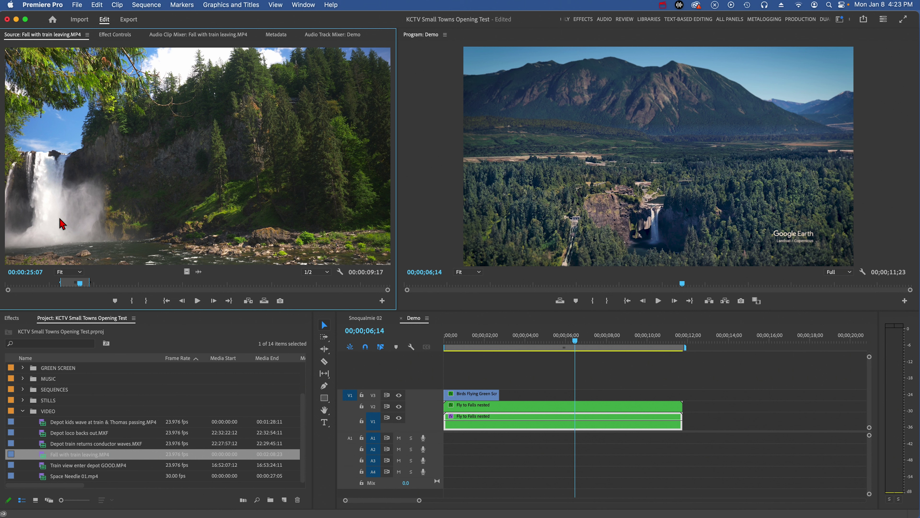
pyautogui.moveTo(79, 286); pyautogui.dragTo(62, 285)
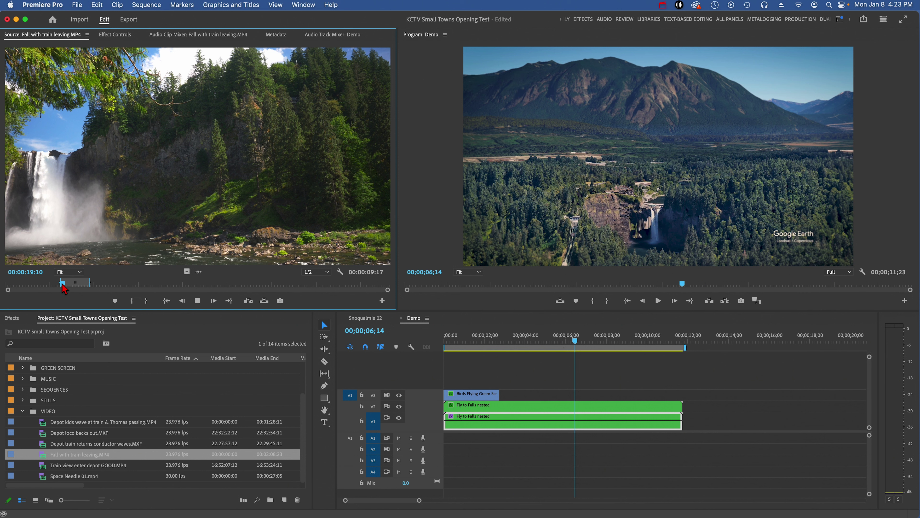
# Place the marked segment of Fall with train leaving.MP4 on track V3 at 00;00;06;14 and select it there
pyautogui.press('space')
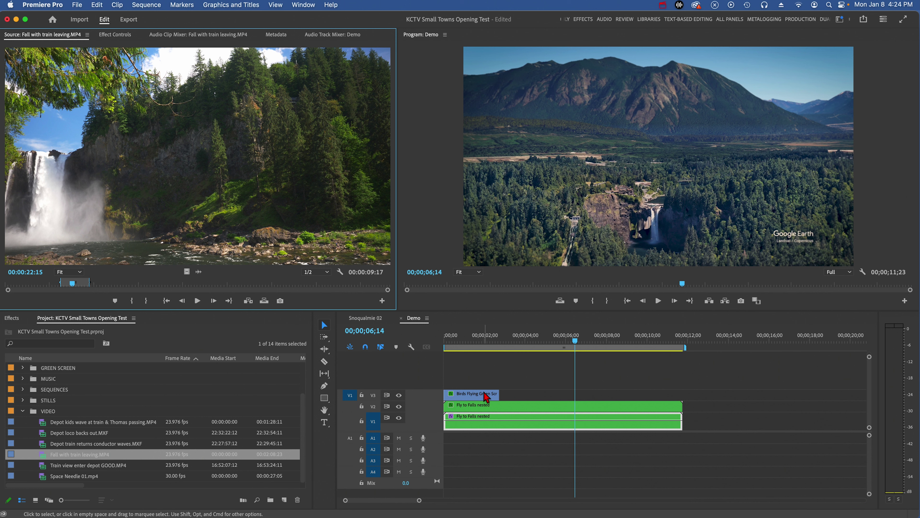
pyautogui.click(561, 301)
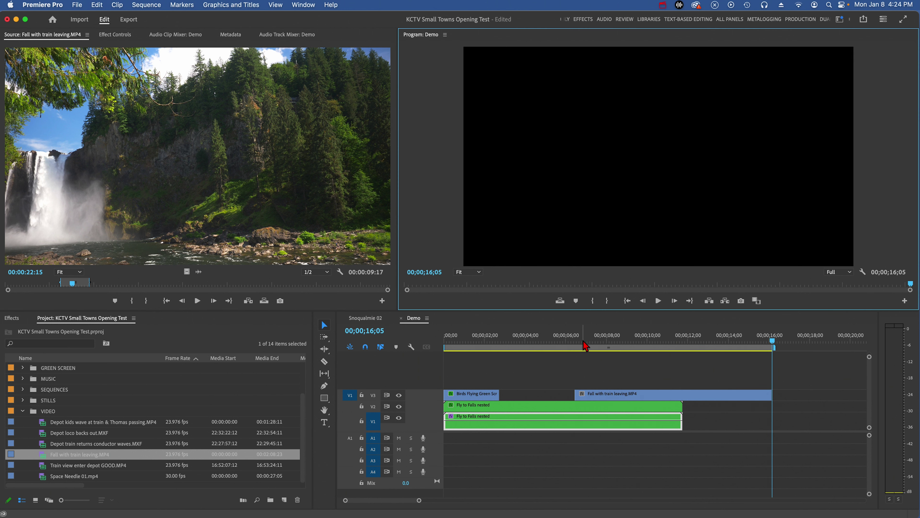
pyautogui.click(590, 397)
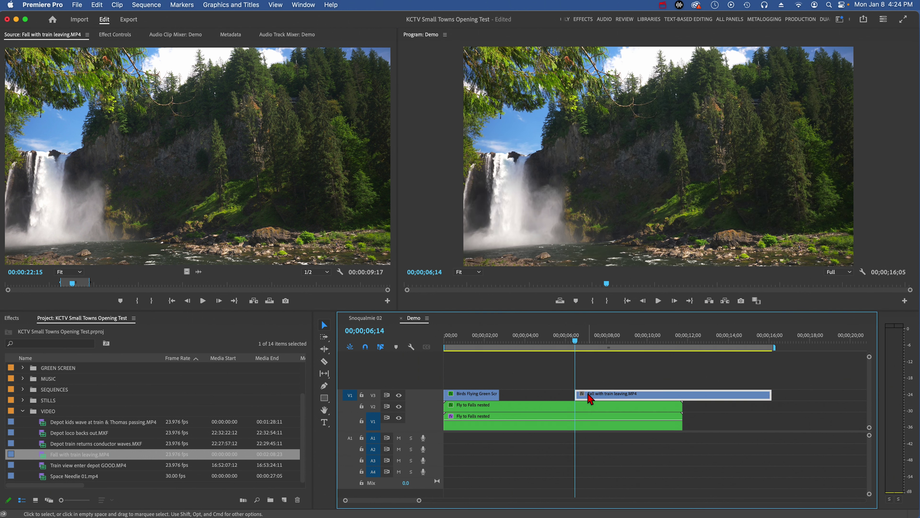
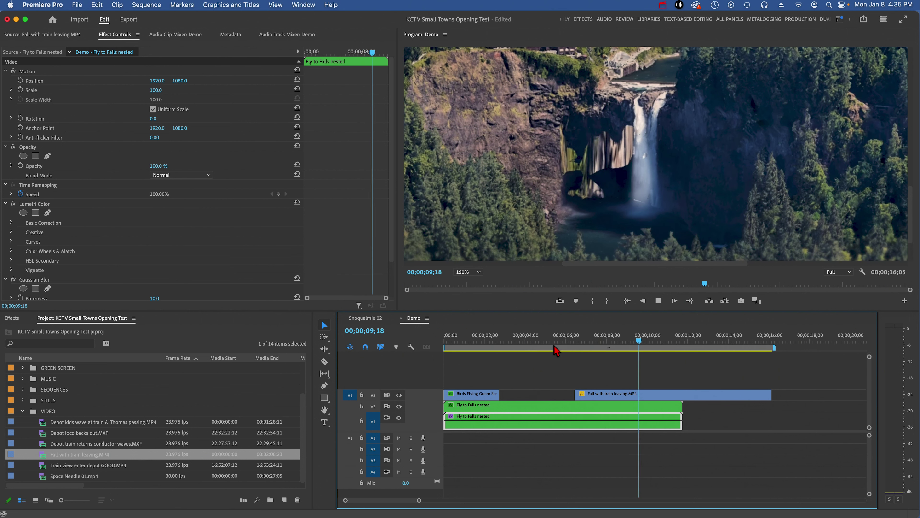
# Add a second copy of Fall with train leaving.MP4 on a new V4 track at 00;00;06;14, directly above the first
pyautogui.click(576, 348)
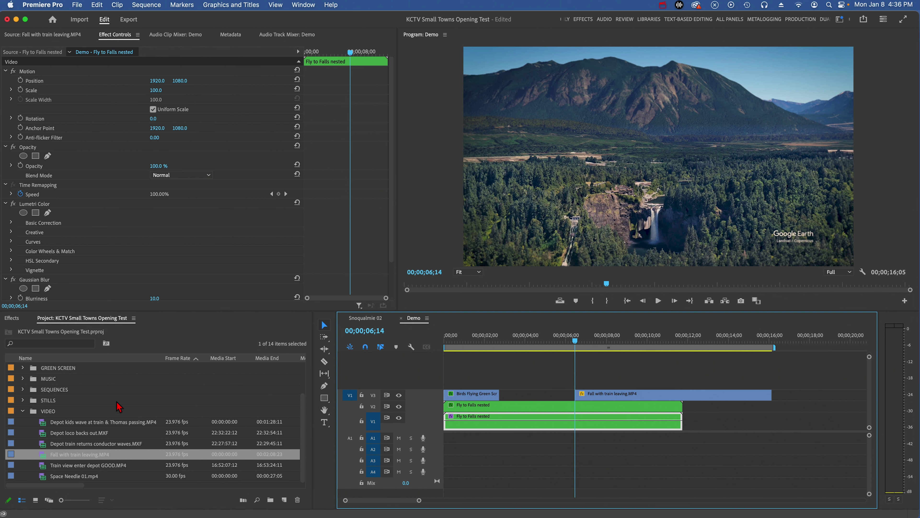
pyautogui.doubleClick(44, 455)
pyautogui.moveTo(230, 189); pyautogui.dragTo(578, 374)
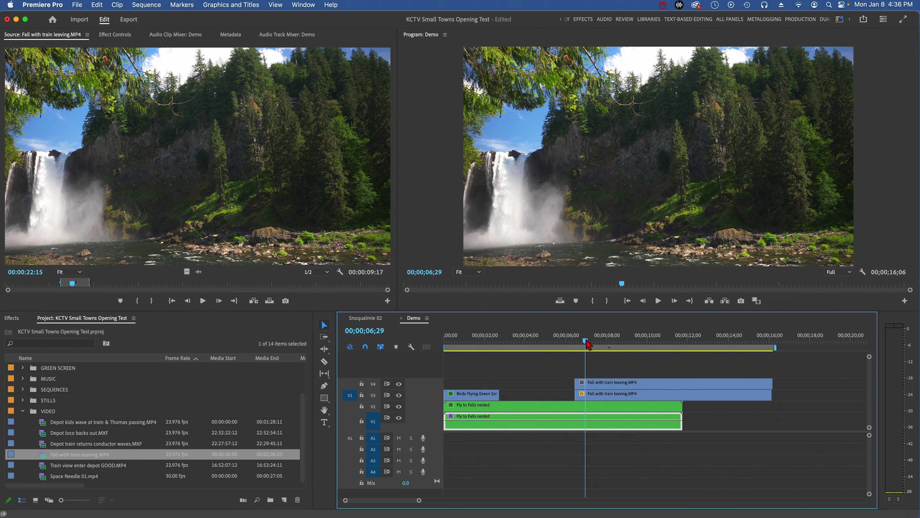
# Draw a closed freehand opacity mask around the spray at the waterfall's base on the V4 clip
pyautogui.click(602, 385)
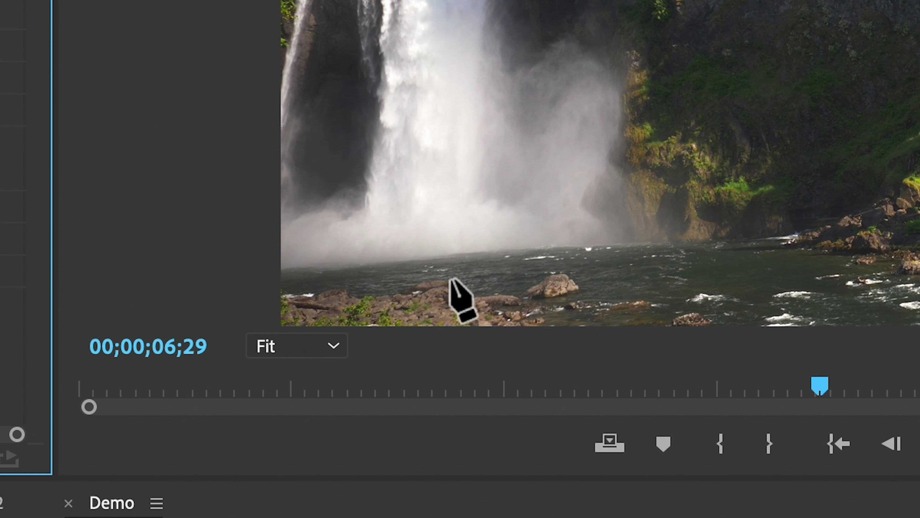
pyautogui.click(514, 252)
pyautogui.click(359, 269)
pyautogui.click(319, 187)
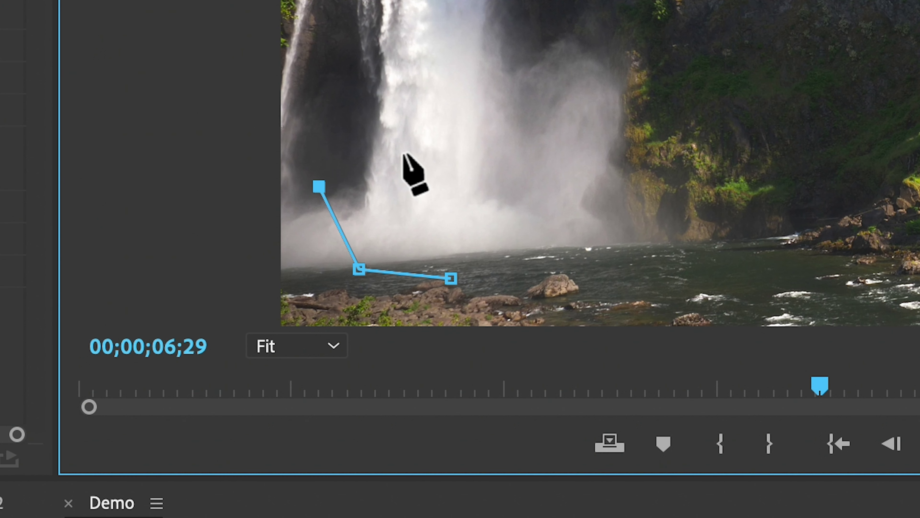
pyautogui.click(405, 145)
pyautogui.click(489, 148)
pyautogui.click(546, 190)
pyautogui.click(561, 238)
pyautogui.click(532, 266)
pyautogui.click(451, 279)
# Set the feather of the spray mask on the V4 clip to 123
pyautogui.click(155, 184)
pyautogui.write('123')
pyautogui.press('Return')
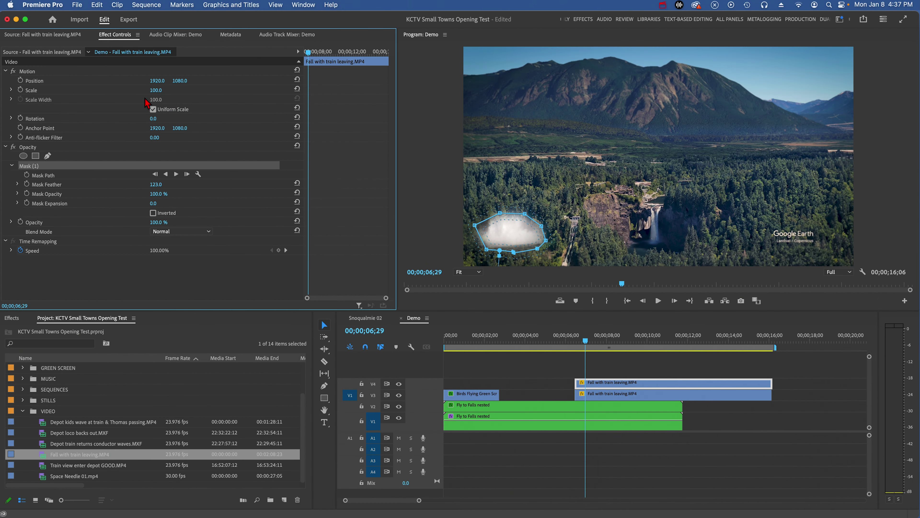
# Position the masked V4 spray clip over the Google Earth waterfall's base, near 2283, 1705 at scale 30, and reduce its opacity
pyautogui.moveTo(155, 91); pyautogui.dragTo(131, 90)
pyautogui.moveTo(157, 81); pyautogui.dragTo(406, 80)
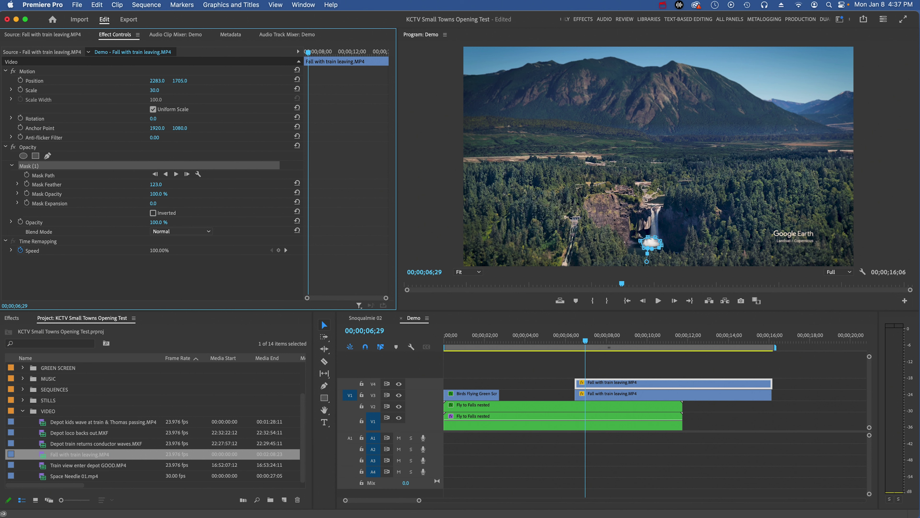
pyautogui.moveTo(159, 81); pyautogui.dragTo(170, 81)
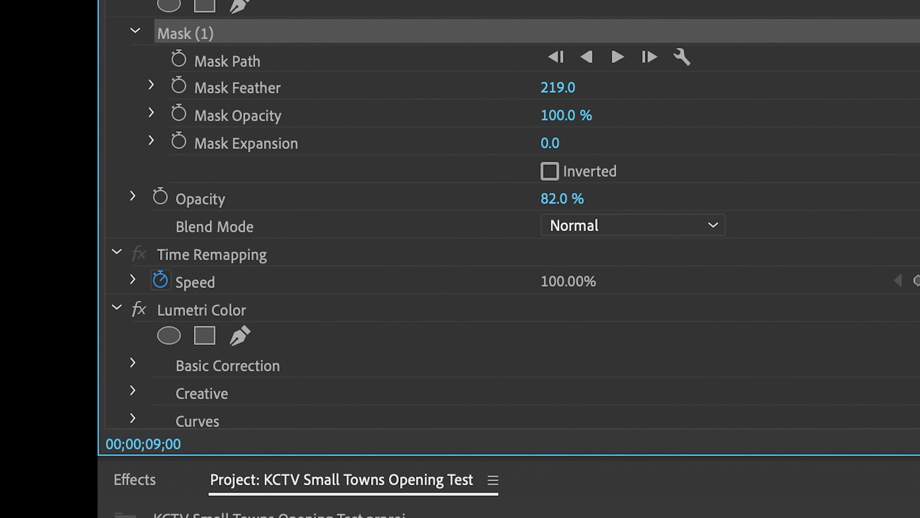
pyautogui.moveTo(562, 199); pyautogui.dragTo(549, 199)
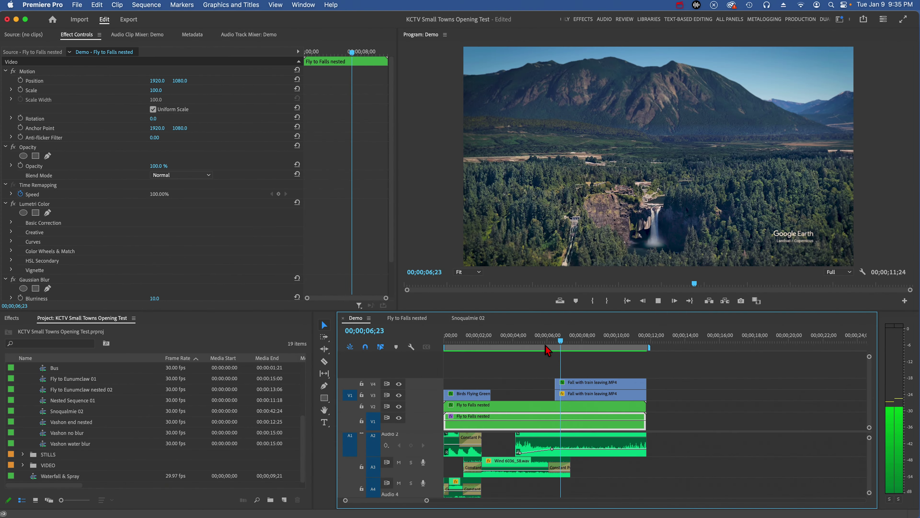
# Nest the two Fall with train leaving.MP4 clips on V3 and V4 into a sequence named "Waterfall & spray nested"
pyautogui.press('space')
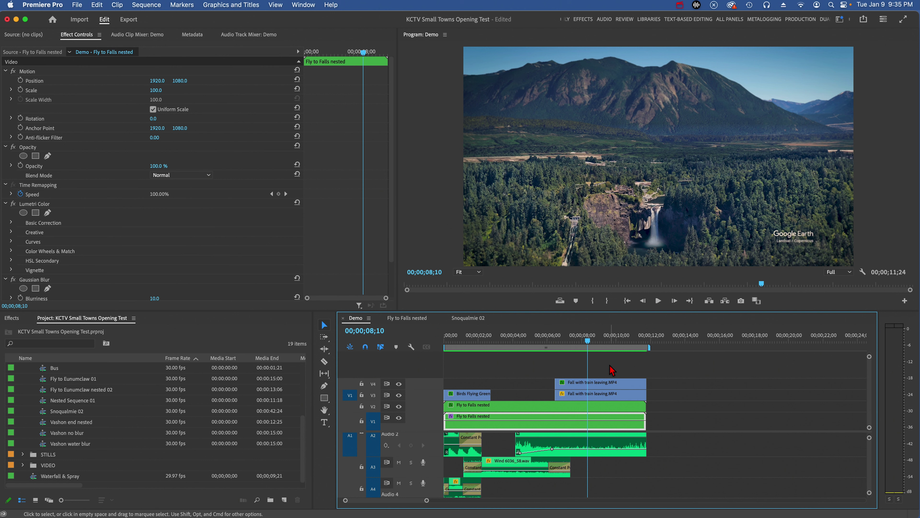
pyautogui.moveTo(605, 369); pyautogui.dragTo(573, 395)
pyautogui.rightClick(574, 398)
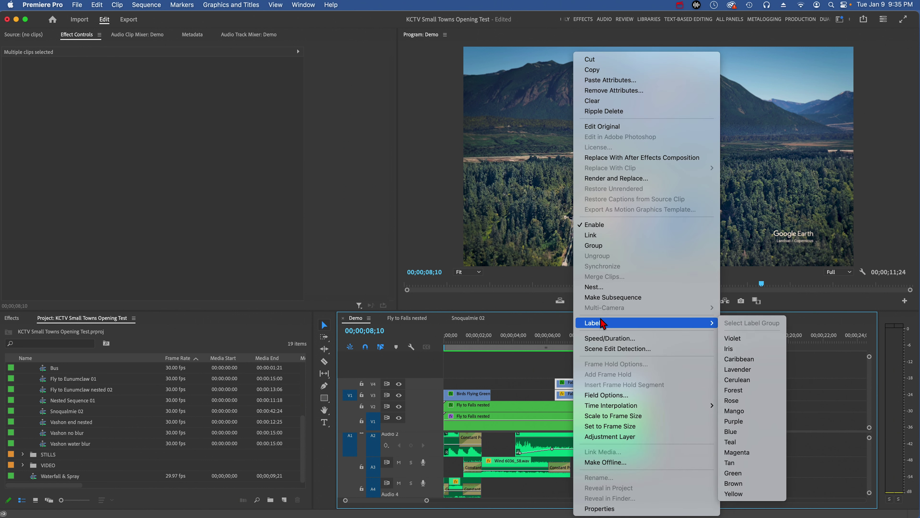
pyautogui.click(596, 288)
pyautogui.write('Waterfall & spray neste')
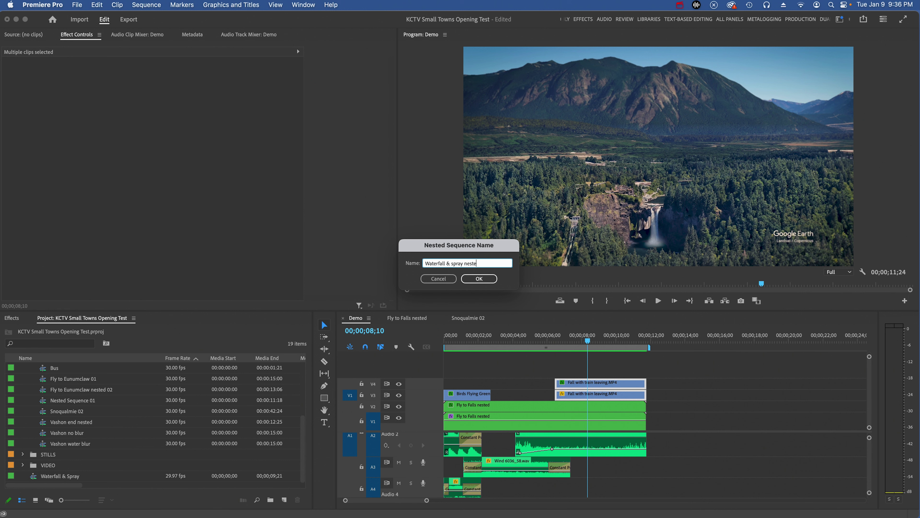
pyautogui.write('d')
pyautogui.press('Return')
# Switch to the color workspace and lower the Lumetri whites of the Waterfall & spray nested clip to -72
pyautogui.click(577, 398)
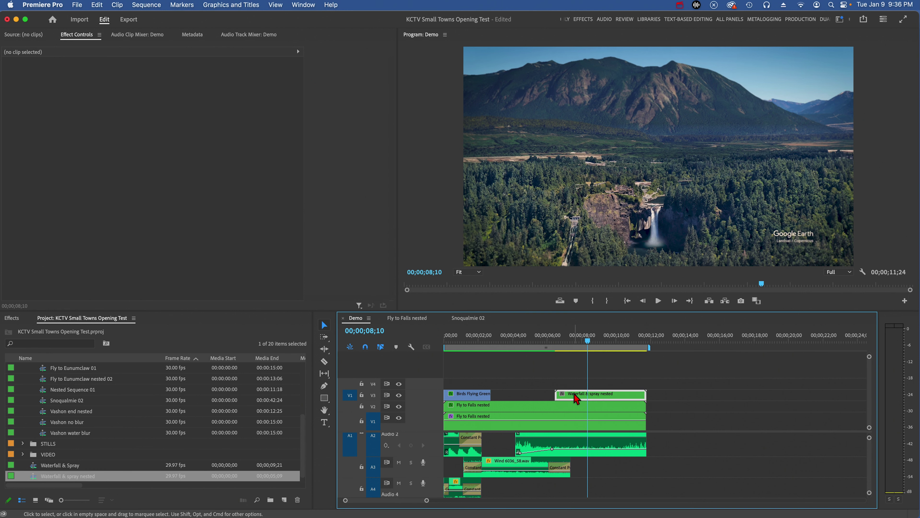
pyautogui.click(840, 20)
pyautogui.click(788, 49)
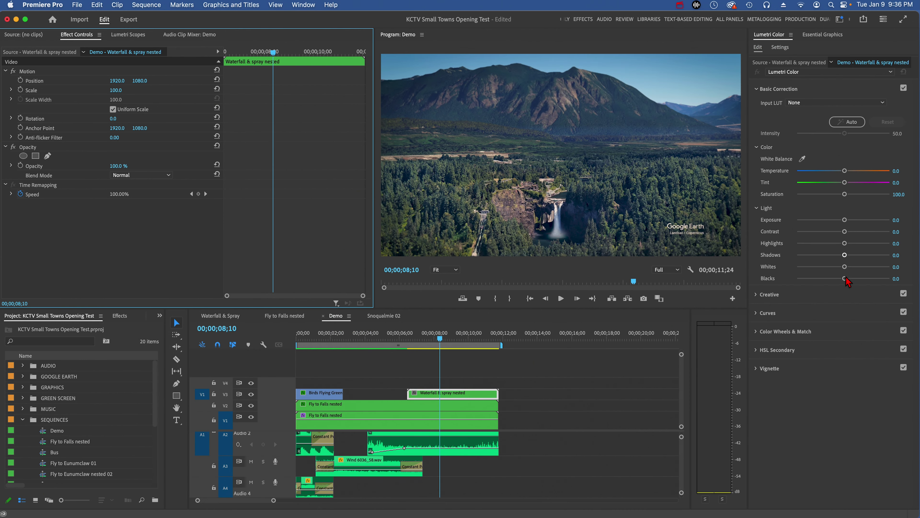
pyautogui.moveTo(845, 266); pyautogui.dragTo(805, 267)
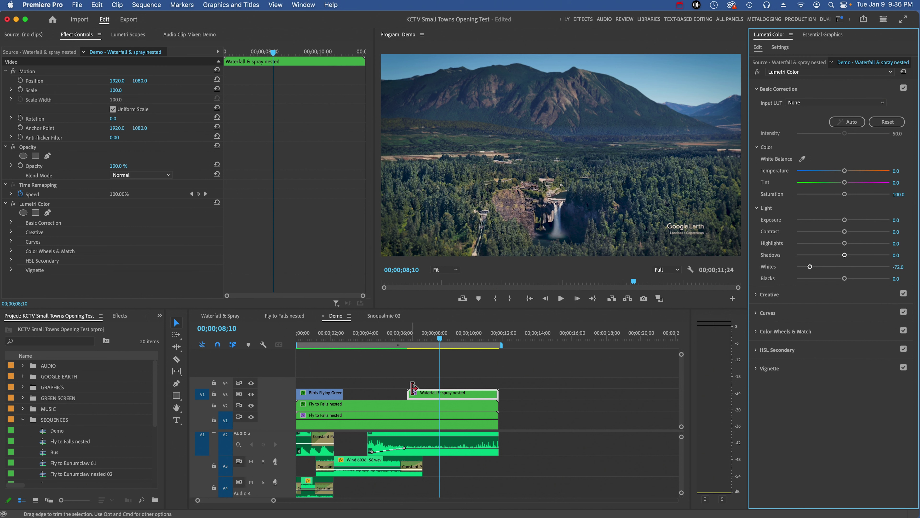
# Apply the default Cross Dissolve to the start of the Waterfall & spray nested clip and play back the fade-in
pyautogui.rightClick(410, 392)
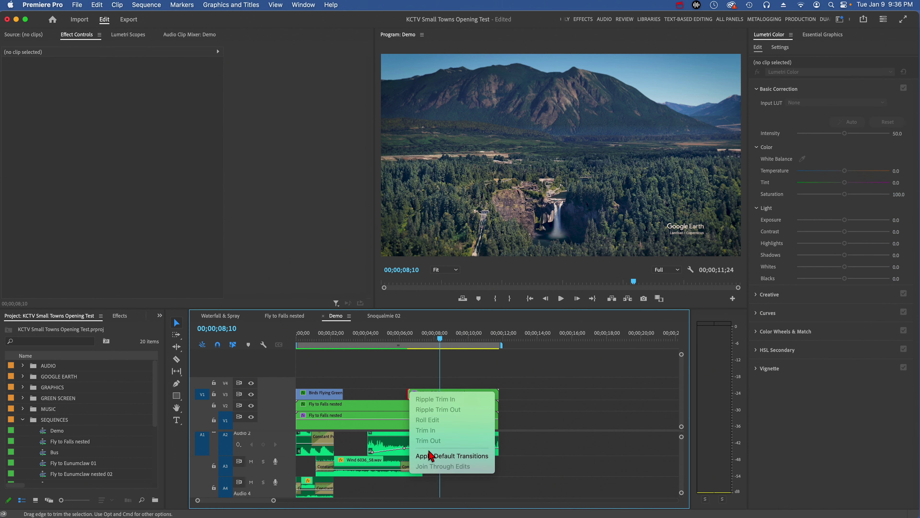
pyautogui.click(452, 456)
pyautogui.press('=')
pyautogui.click(443, 393)
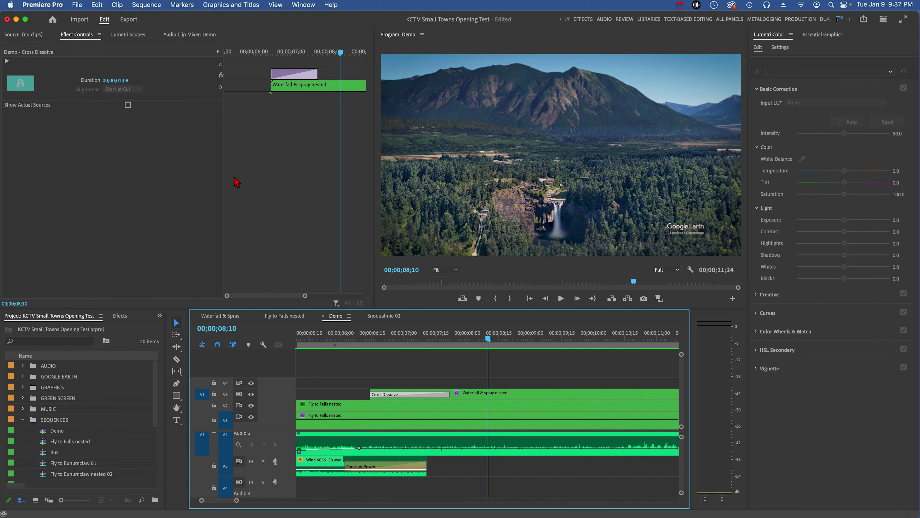
pyautogui.click(306, 341)
pyautogui.press('space')
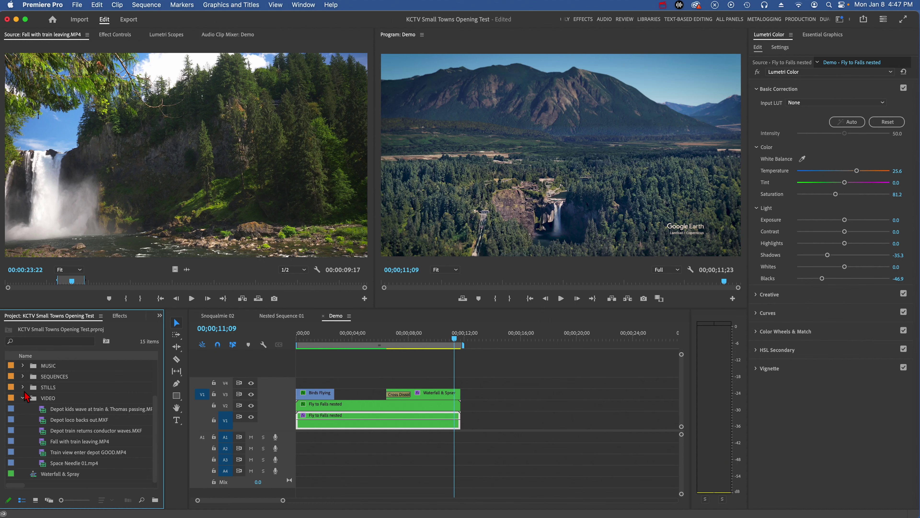
# Open the sound effects WaterFalls 6035_02.wav and Wind 6036_58.wav from the AUDIO bin in the Source Monitor
pyautogui.click(23, 397)
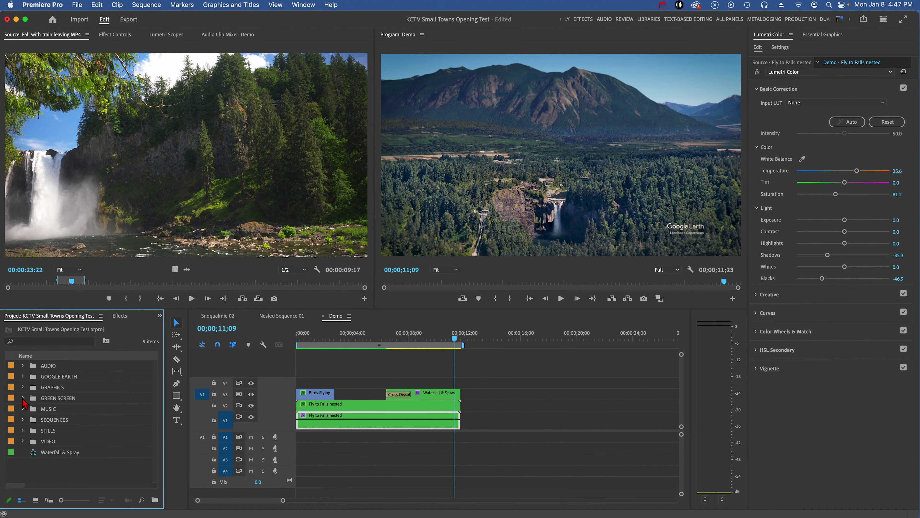
pyautogui.click(23, 365)
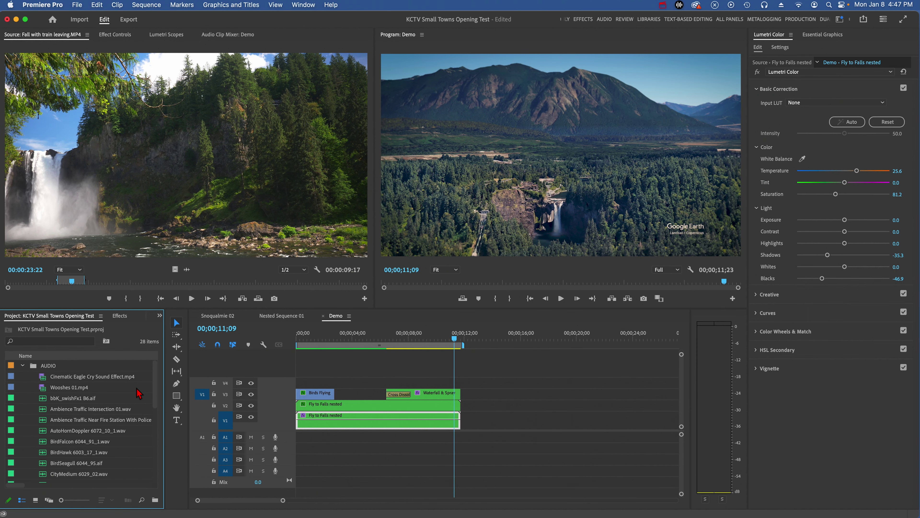
pyautogui.moveTo(158, 398); pyautogui.dragTo(159, 441)
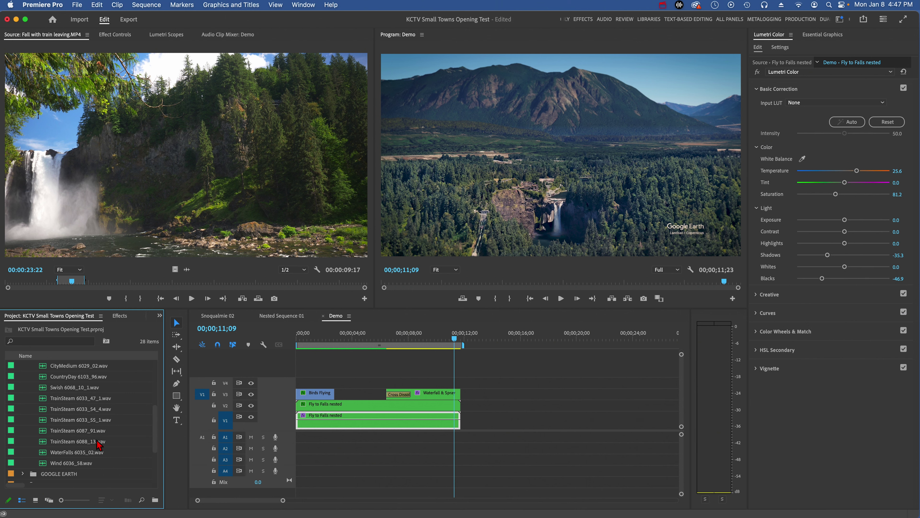
pyautogui.doubleClick(43, 454)
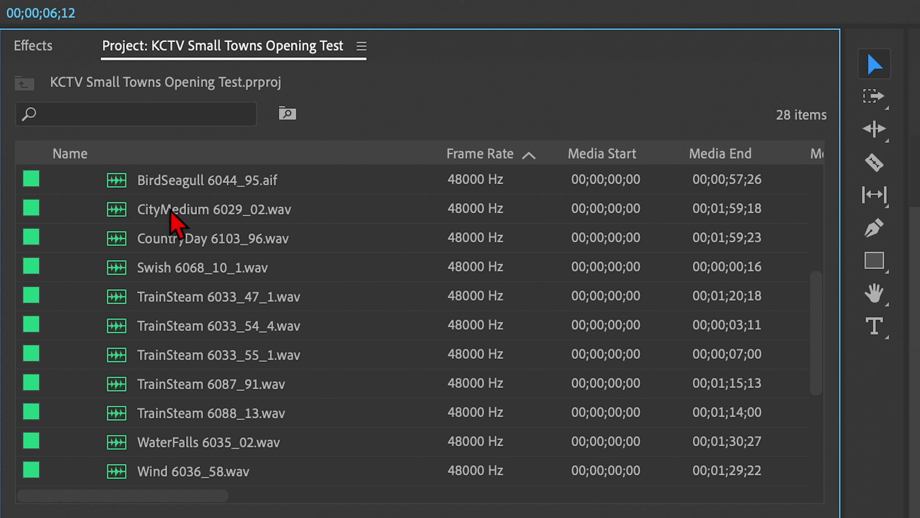
pyautogui.moveTo(171, 211)
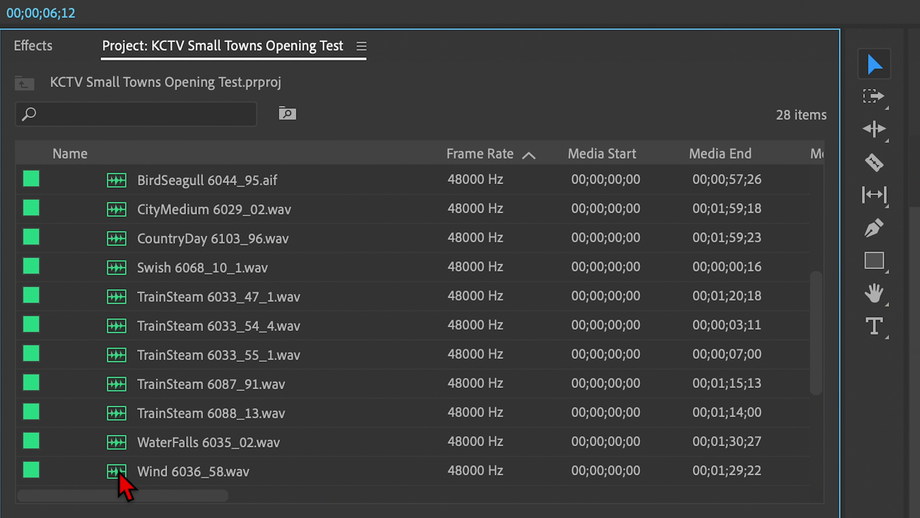
pyautogui.doubleClick(130, 471)
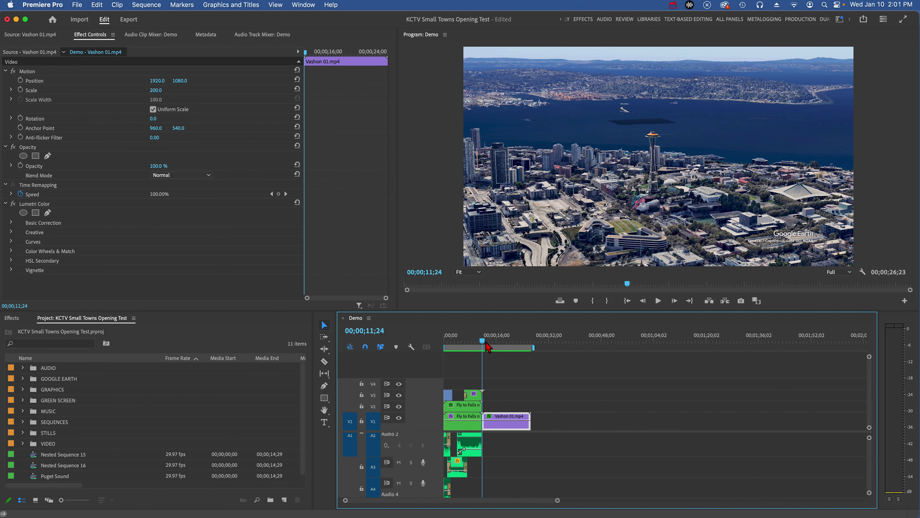
# Duplicate Vashon 01.mp4 from V1 onto V2 directly above it and hide track V1
pyautogui.moveTo(488, 347); pyautogui.dragTo(503, 350)
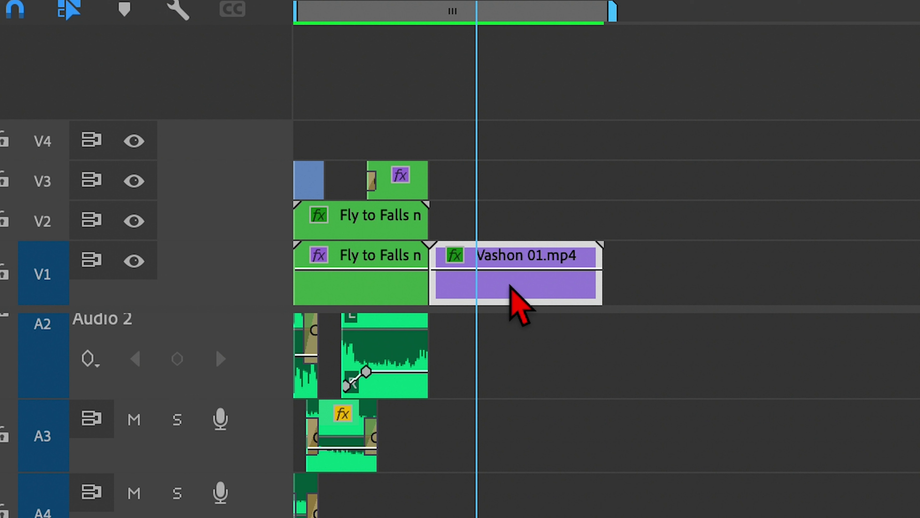
pyautogui.moveTo(511, 286); pyautogui.dragTo(516, 239)
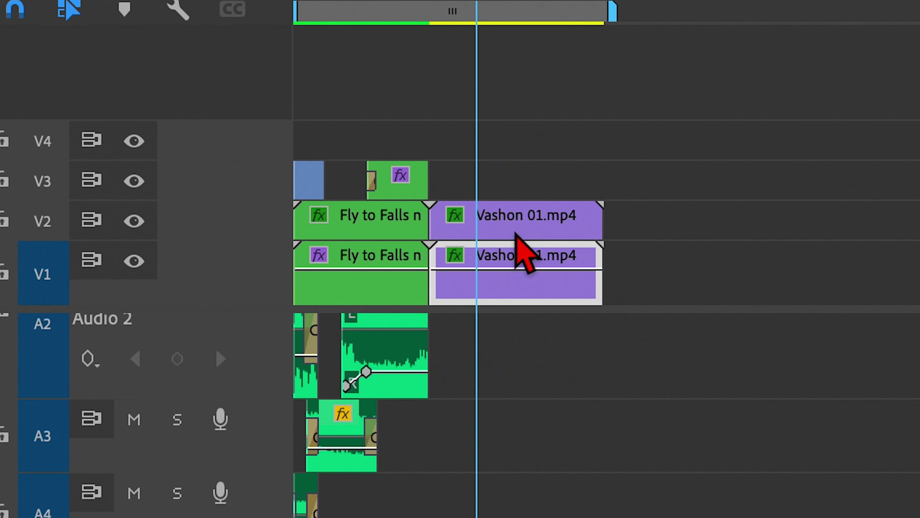
pyautogui.click(134, 260)
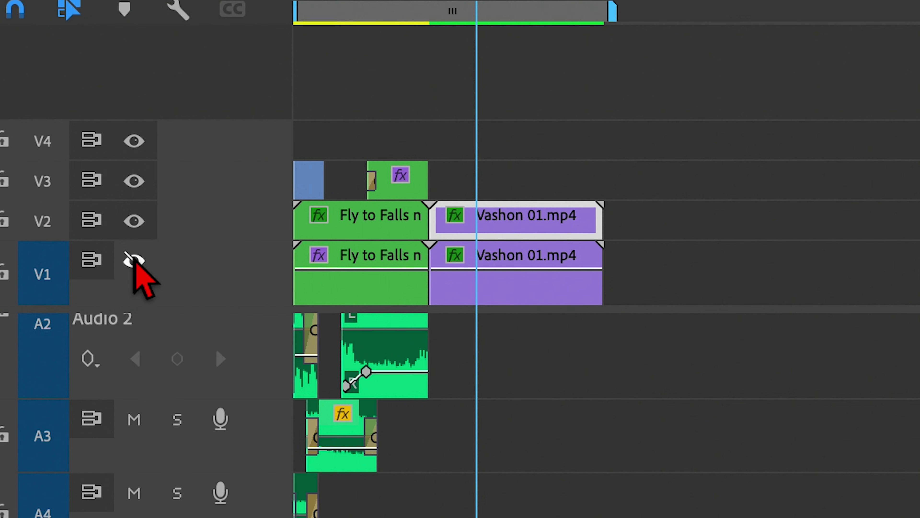
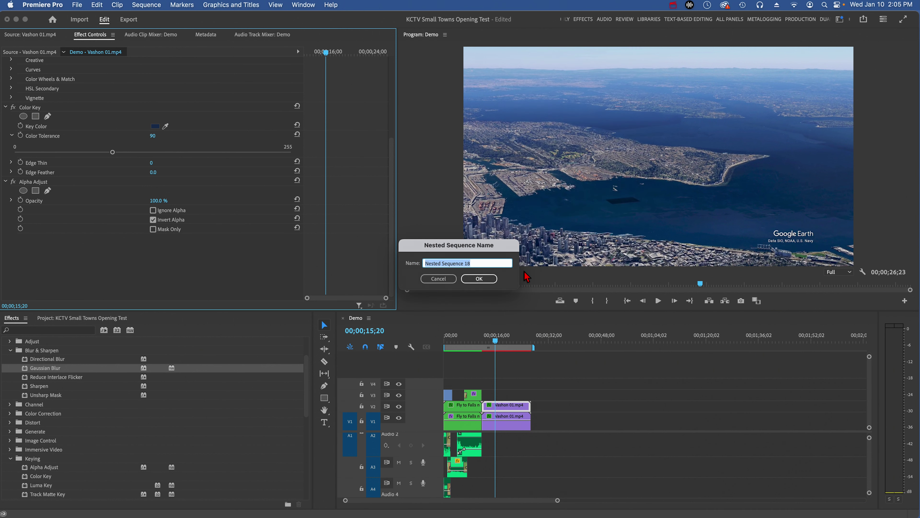
# Nest the V2 copy of Vashon 01.mp4 as "Puget Sound" and apply Gaussian Blur to the nested clip
pyautogui.write('Puget Sound')
pyautogui.click(479, 279)
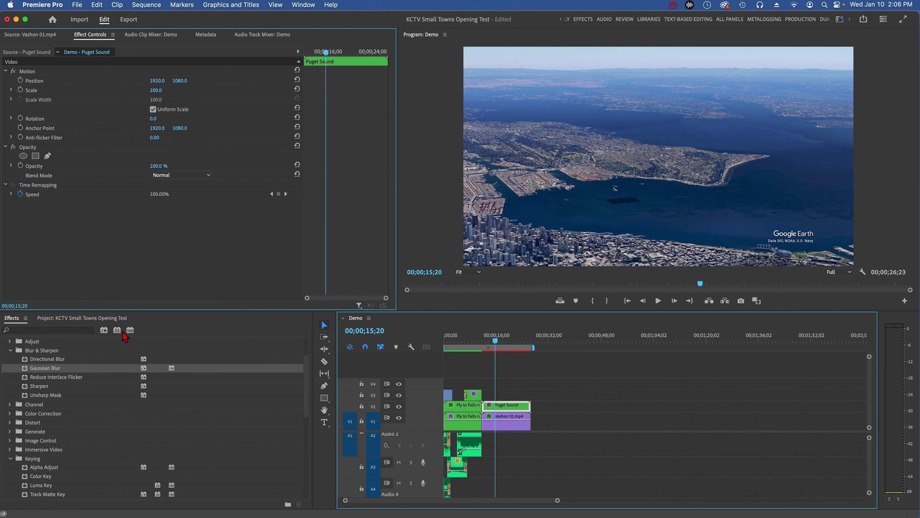
pyautogui.doubleClick(25, 368)
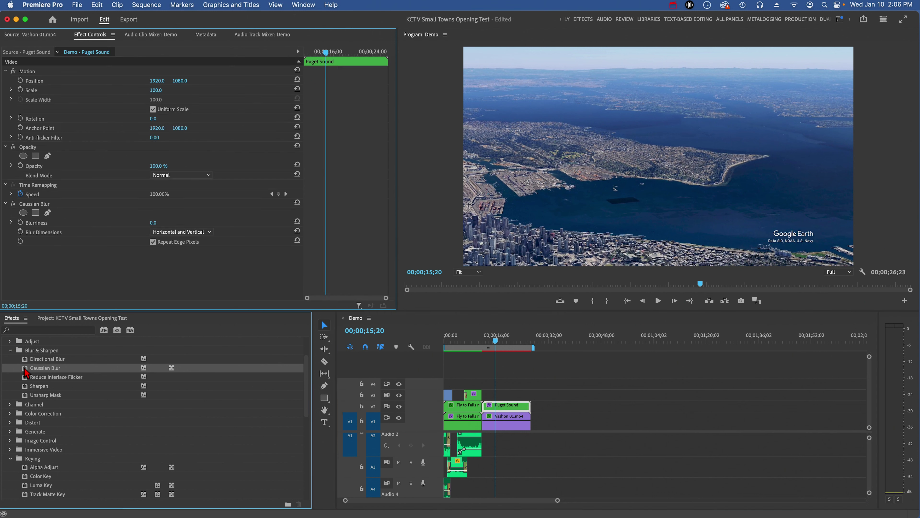
# Raise the Gaussian Blur blurriness on the Puget Sound clip to 102
pyautogui.click(154, 223)
pyautogui.write('16')
pyautogui.press('Return')
pyautogui.moveTo(155, 223); pyautogui.dragTo(160, 223)
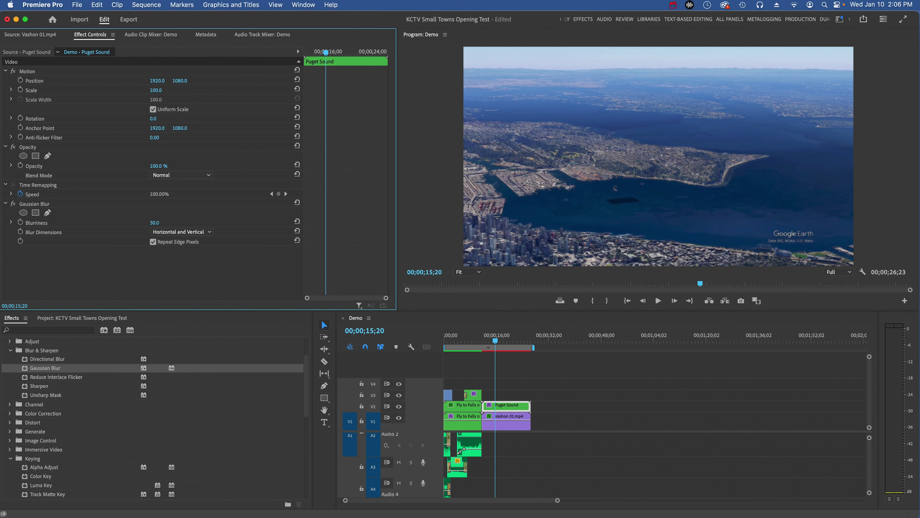
pyautogui.moveTo(156, 222); pyautogui.dragTo(259, 167)
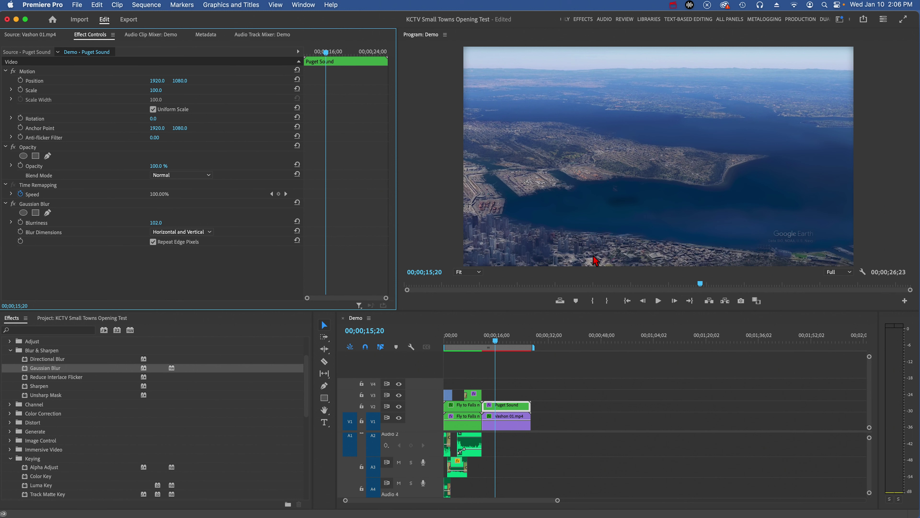
# Keyframe the Puget Sound clip's Gaussian Blur blurriness from 102 at 00;00;16;20 to 358 at 00;00;17;01
pyautogui.hotkey('shift', 'k')
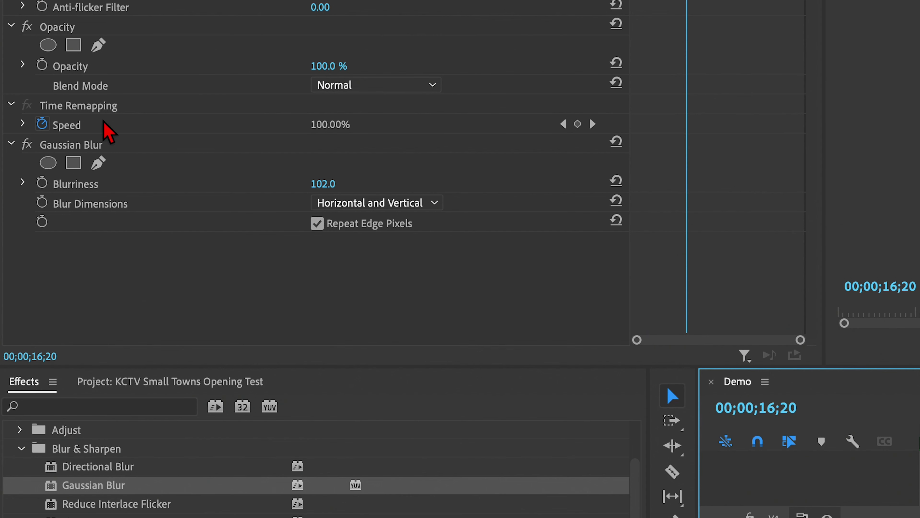
pyautogui.click(41, 184)
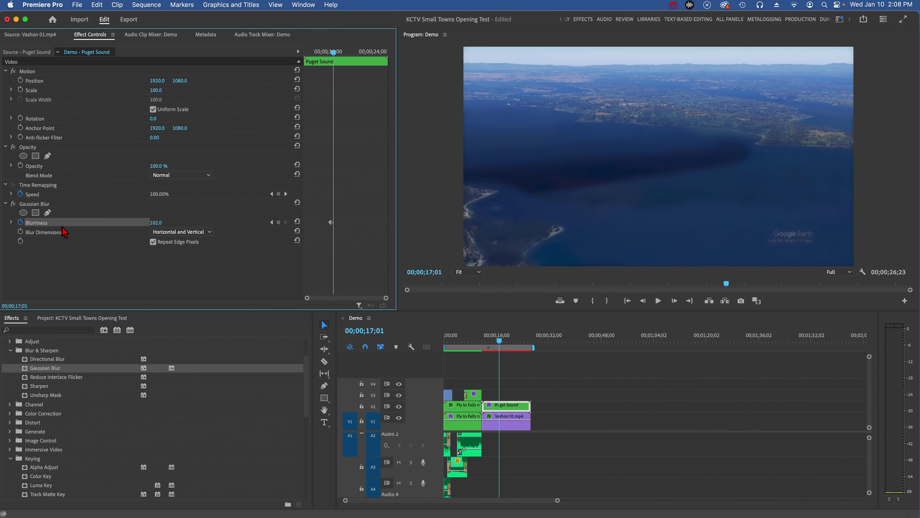
pyautogui.moveTo(156, 222); pyautogui.dragTo(192, 222)
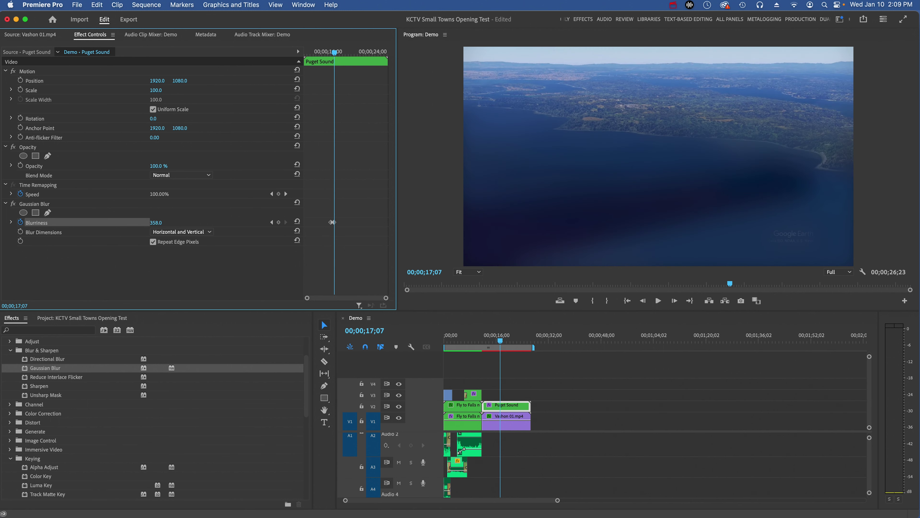
# Trim the end of the Puget Sound clip on V2 to about 00;00;19;14, just after the flight reaches land
pyautogui.click(503, 342)
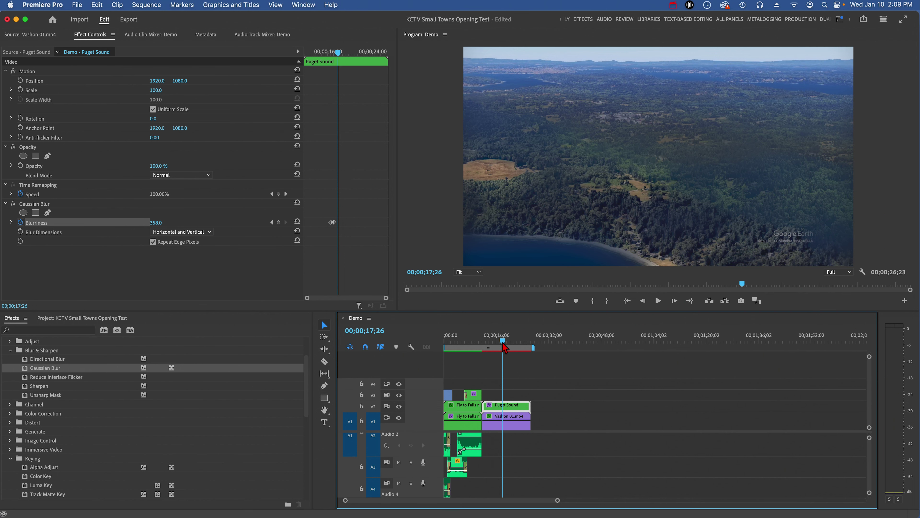
pyautogui.moveTo(531, 404); pyautogui.dragTo(519, 402)
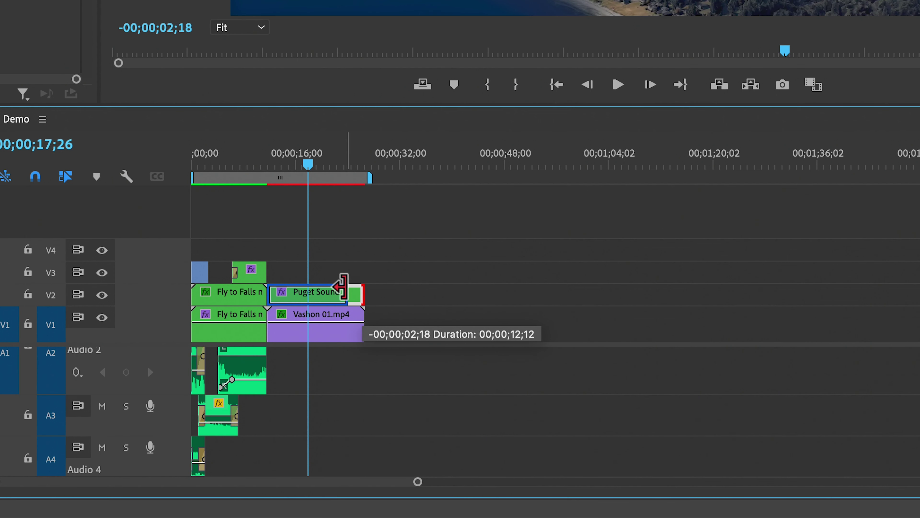
pyautogui.moveTo(341, 286); pyautogui.dragTo(315, 289)
pyautogui.moveTo(421, 485); pyautogui.dragTo(322, 481)
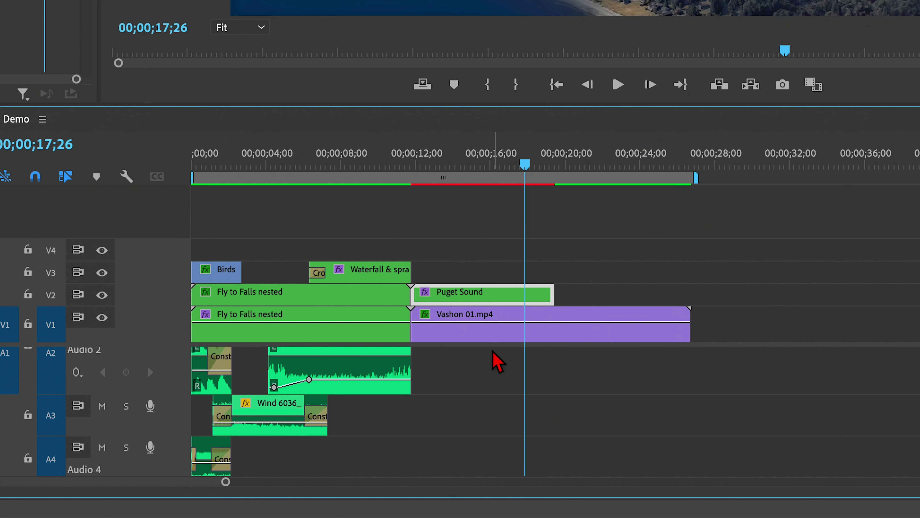
# Add a Cross Dissolve to the end of the Puget Sound clip and lengthen it to start at 00;00;17;26
pyautogui.rightClick(551, 302)
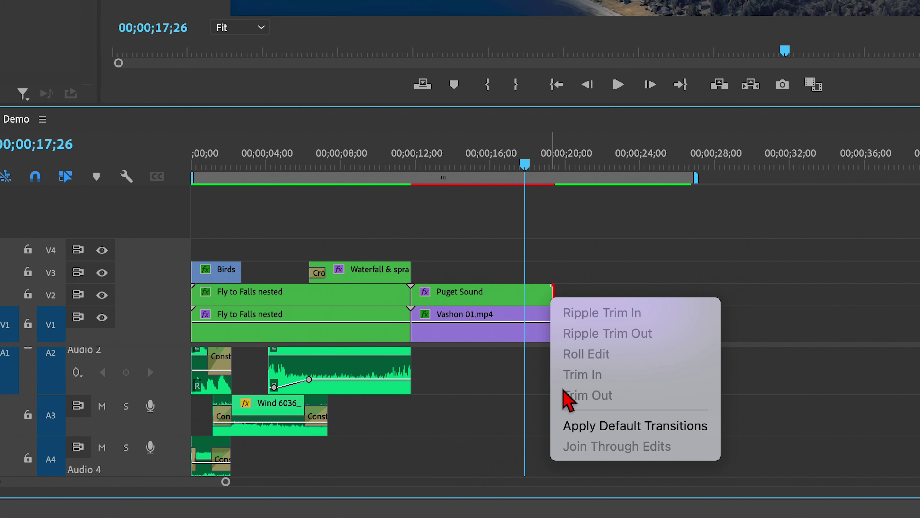
pyautogui.click(591, 427)
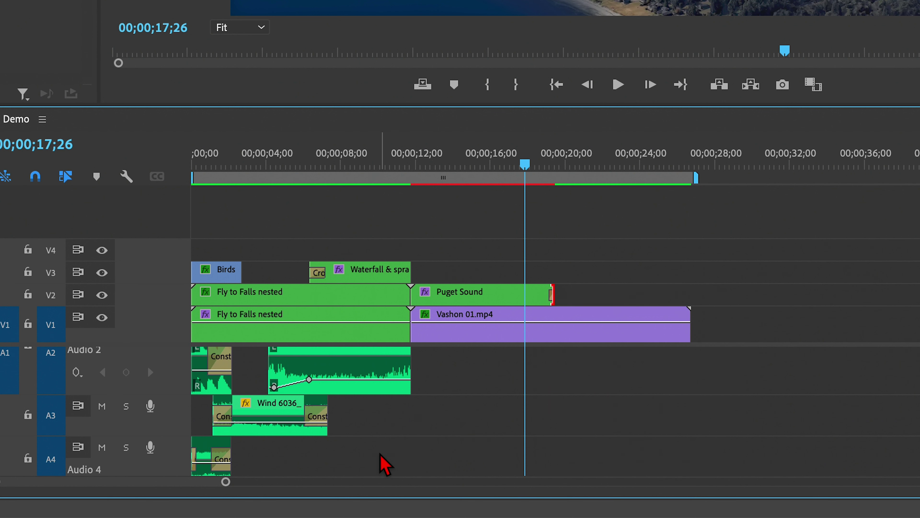
pyautogui.moveTo(225, 482); pyautogui.dragTo(165, 480)
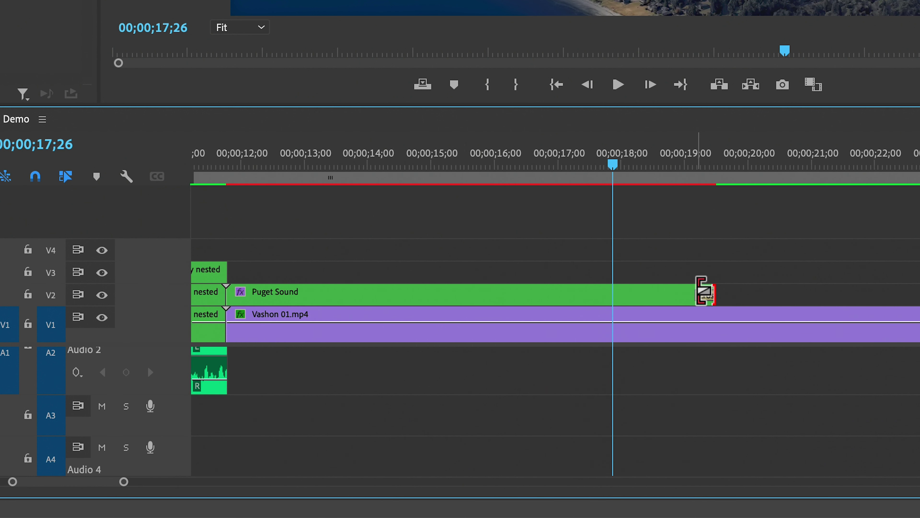
pyautogui.moveTo(702, 296); pyautogui.dragTo(613, 293)
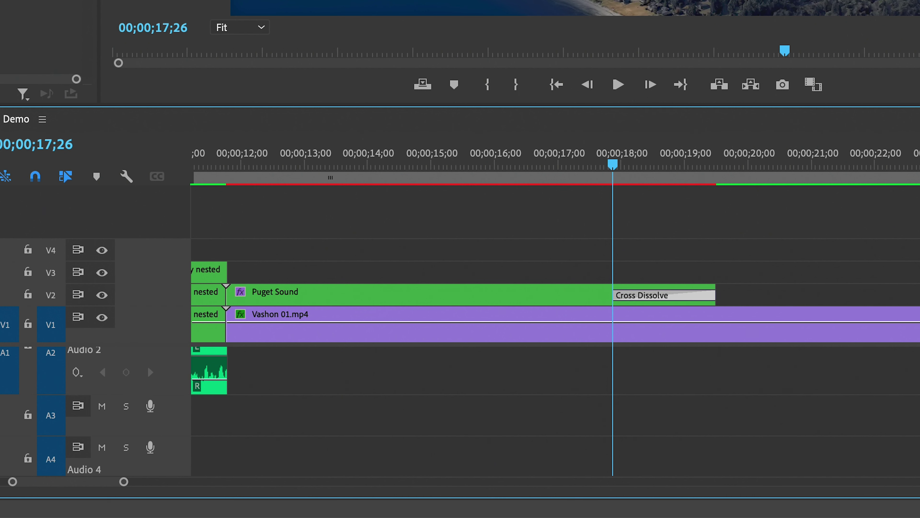
pyautogui.press('space')
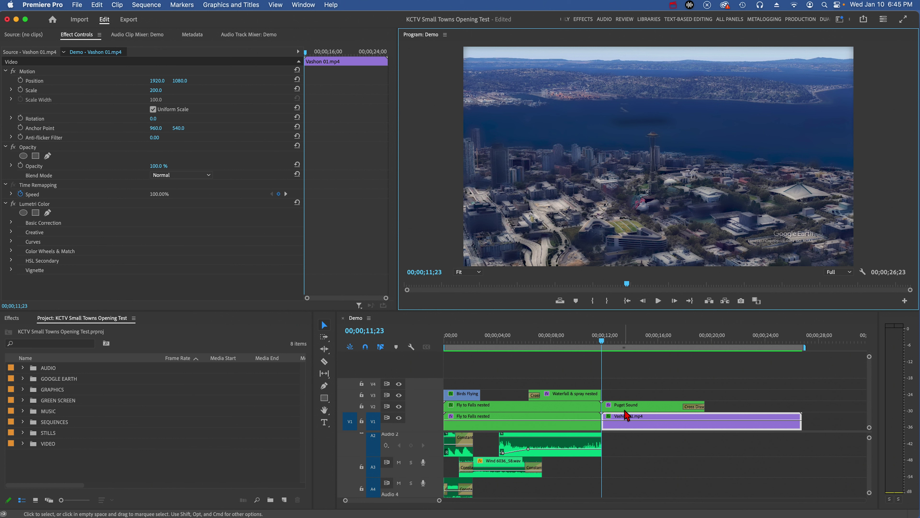
# Duplicate Vashon 01.mp4 from V1 onto V3, directly above the Puget Sound clip
pyautogui.click(630, 428)
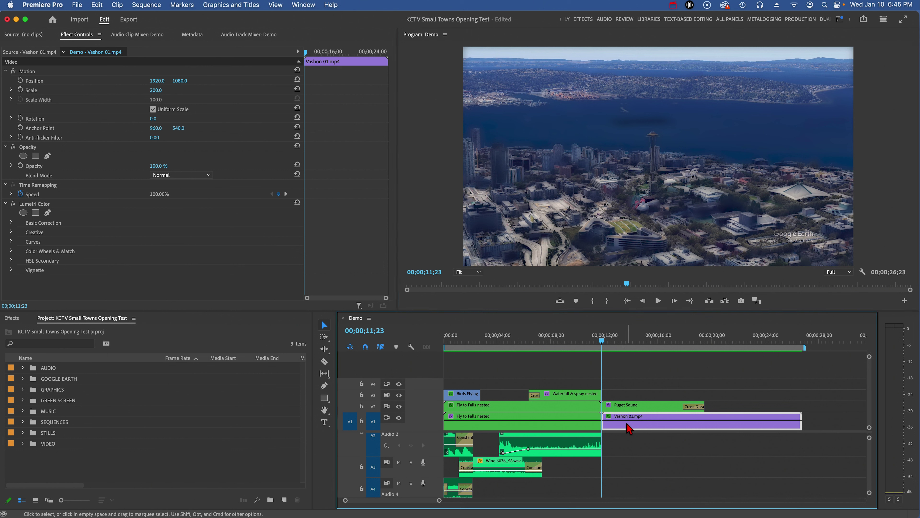
pyautogui.moveTo(630, 428); pyautogui.dragTo(630, 396)
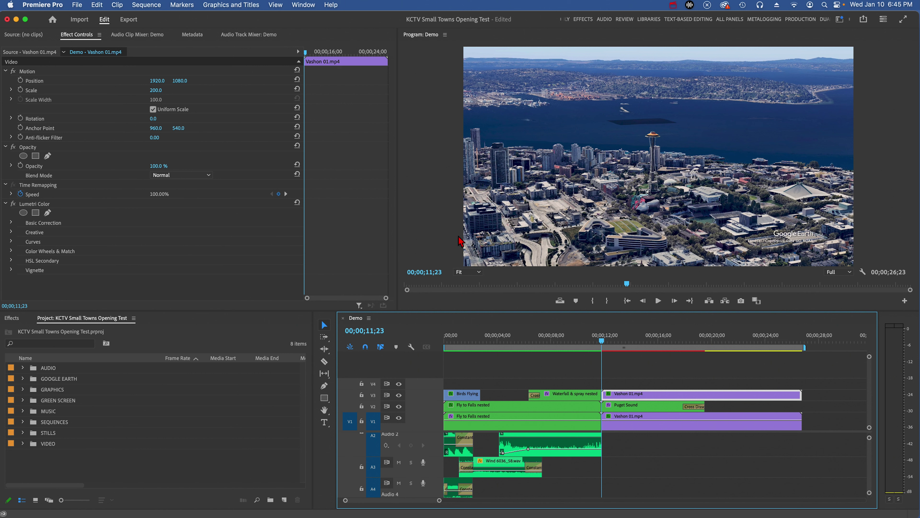
# Draw a closed opacity mask on the V3 copy of Vashon 01.mp4 around the city foreground, including the Space Needle, viewing the frame at 25%
pyautogui.click(478, 273)
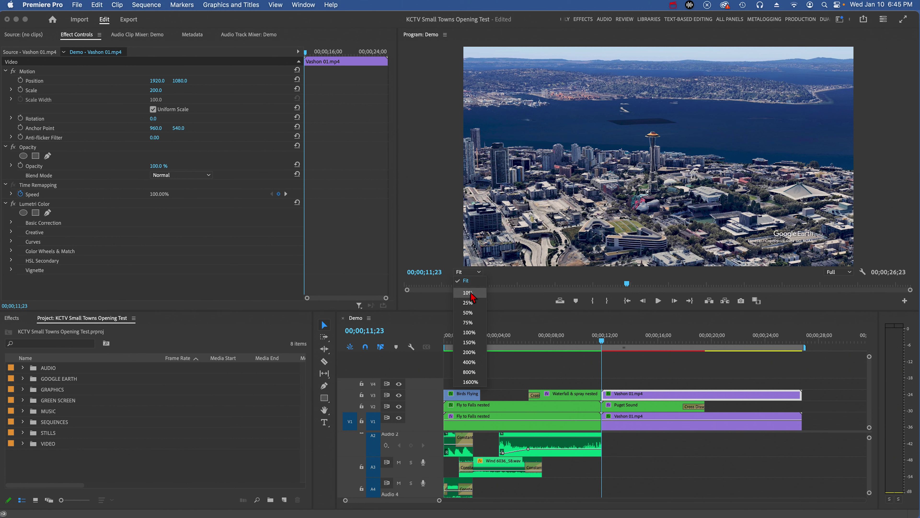
pyautogui.click(468, 303)
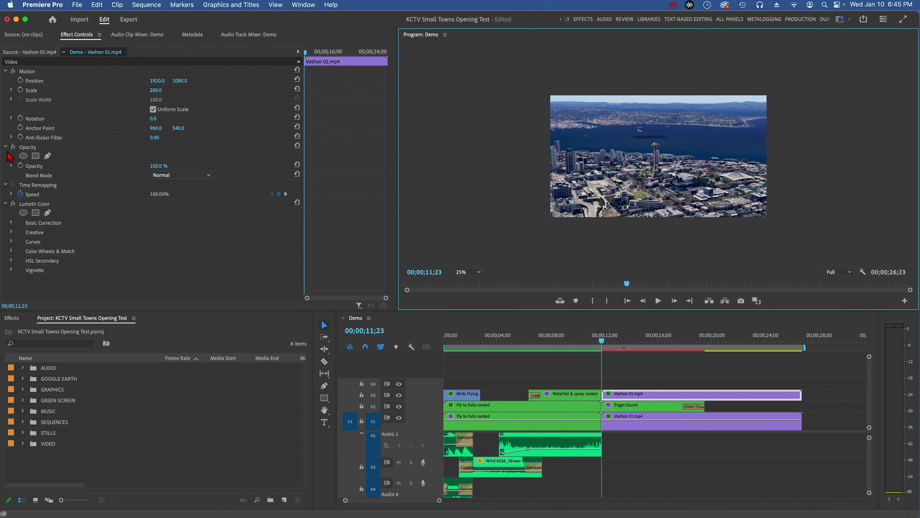
pyautogui.click(47, 156)
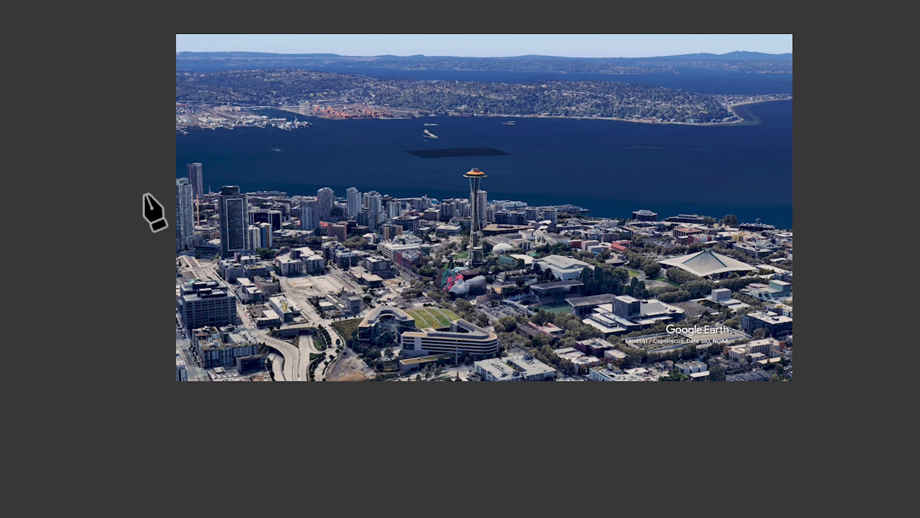
pyautogui.click(145, 194)
pyautogui.click(309, 188)
pyautogui.click(446, 195)
pyautogui.click(479, 163)
pyautogui.click(513, 198)
pyautogui.click(613, 198)
pyautogui.click(828, 218)
pyautogui.click(815, 411)
pyautogui.click(155, 401)
pyautogui.click(145, 194)
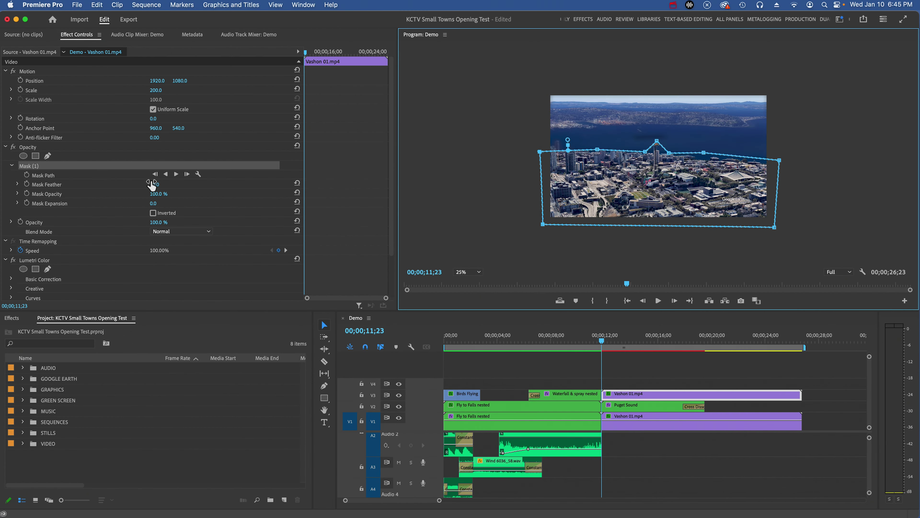
# Set the skyline mask's feather to 63 and fit the program view to the frame again
pyautogui.moveTo(155, 184); pyautogui.dragTo(402, 330)
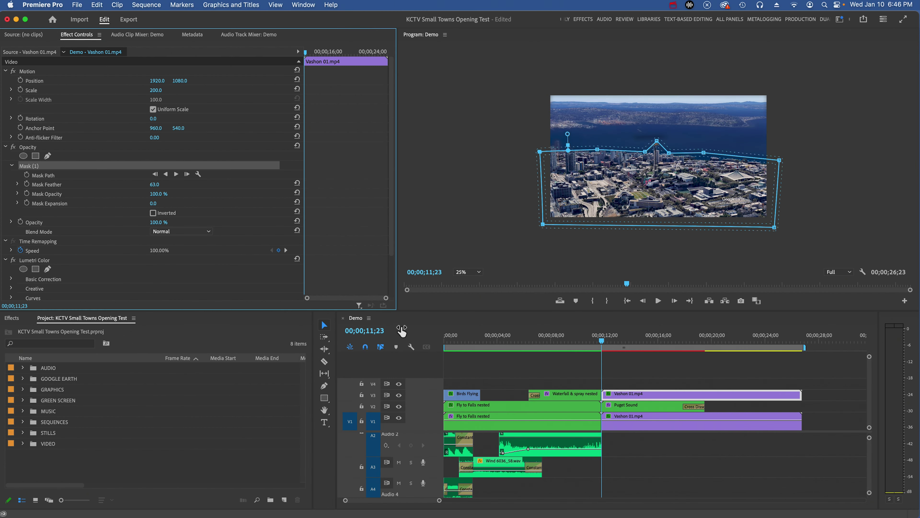
pyautogui.click(469, 273)
pyautogui.click(466, 281)
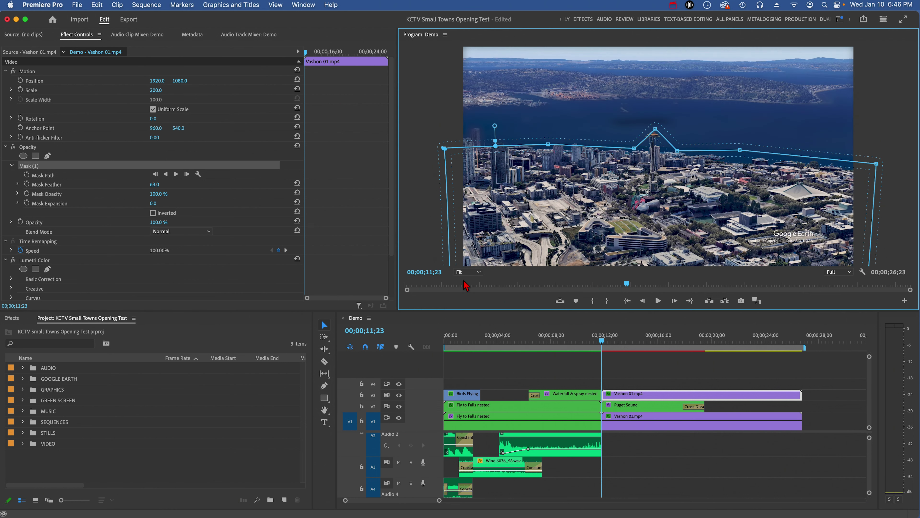
# Trim the end of the masked Vashon 01.mp4 copy on V3 to about 00;00;12;26
pyautogui.press('Right')
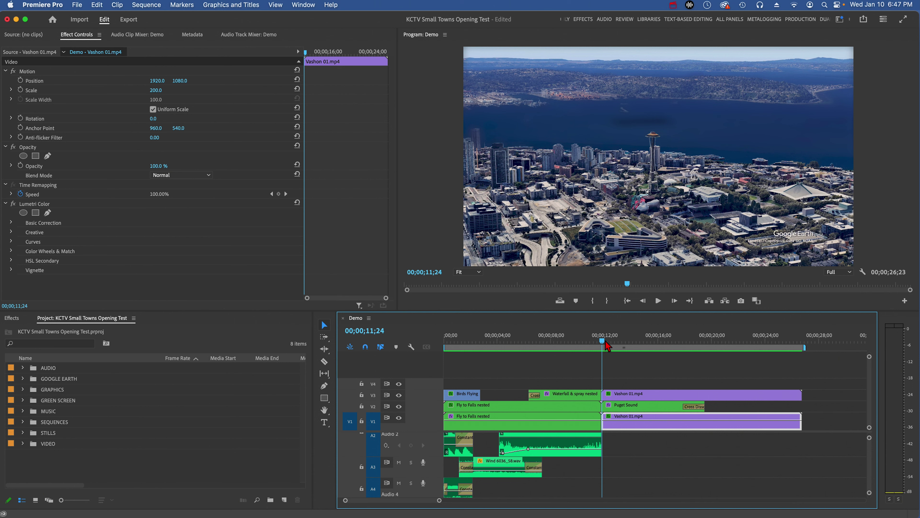
pyautogui.moveTo(607, 343); pyautogui.dragTo(617, 347)
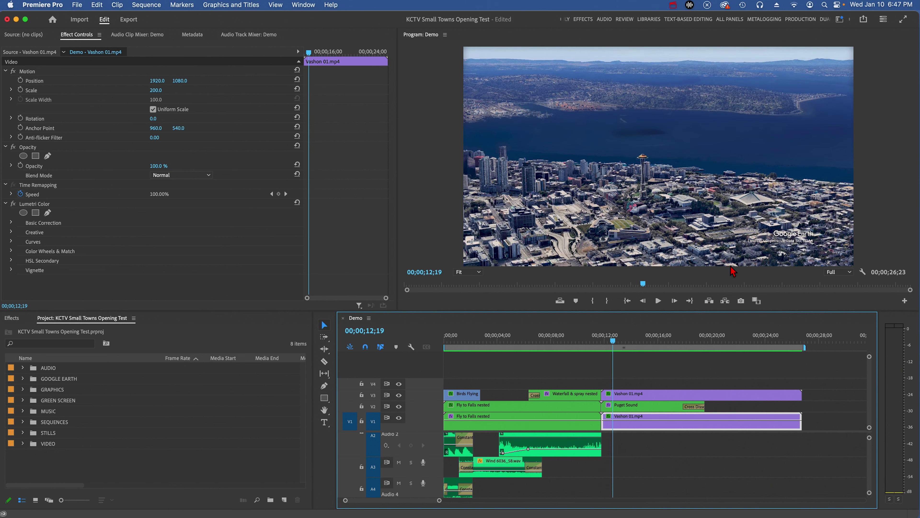
pyautogui.moveTo(801, 394); pyautogui.dragTo(615, 388)
pyautogui.moveTo(439, 500); pyautogui.dragTo(417, 503)
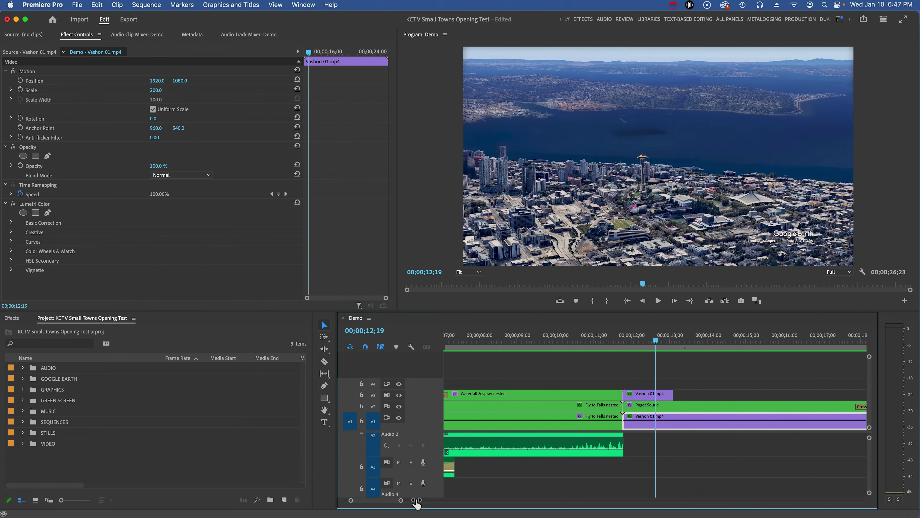
pyautogui.moveTo(673, 393); pyautogui.dragTo(665, 394)
# Add the default Cross Dissolve to the end of the V3 Vashon 01.mp4 clip with a duration of 20 frames
pyautogui.rightClick(664, 396)
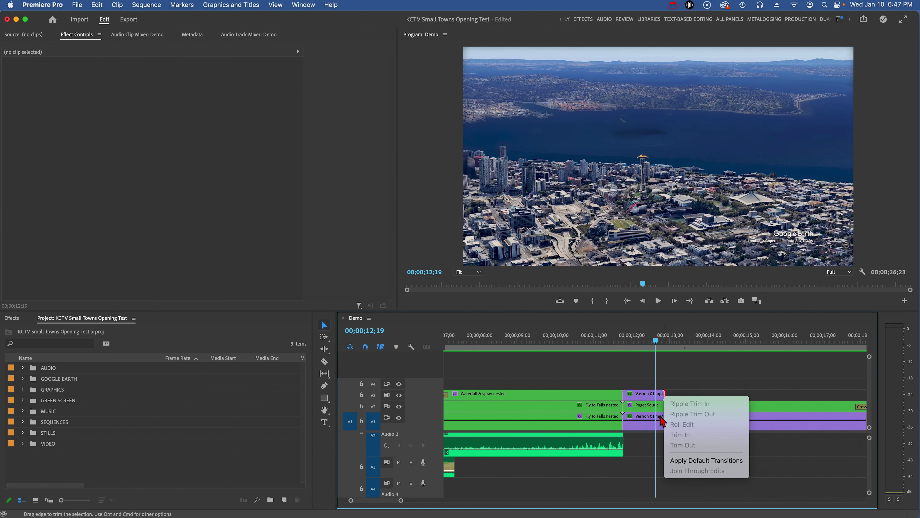
pyautogui.click(674, 459)
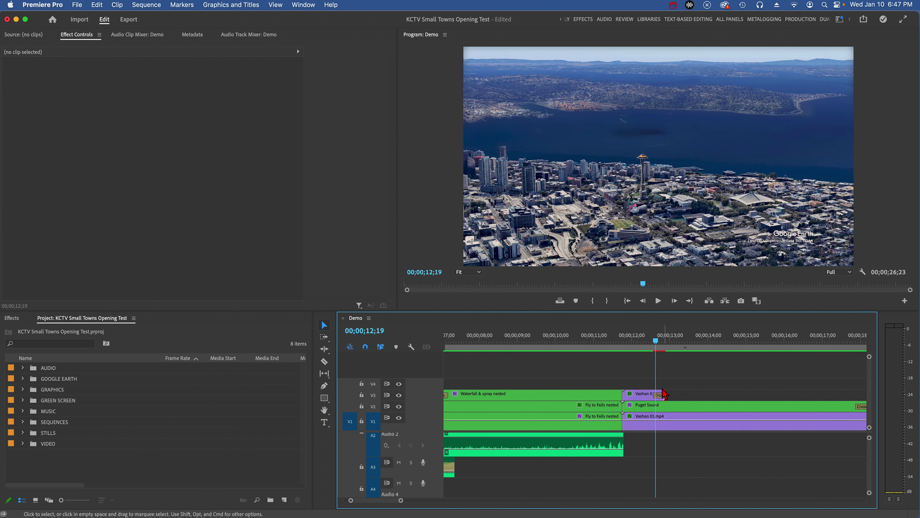
pyautogui.doubleClick(660, 396)
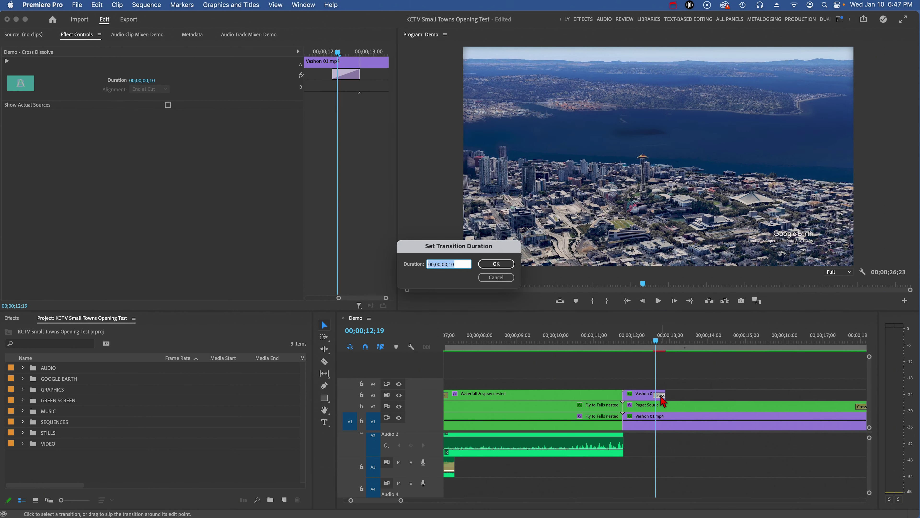
pyautogui.write('20')
pyautogui.press('Return')
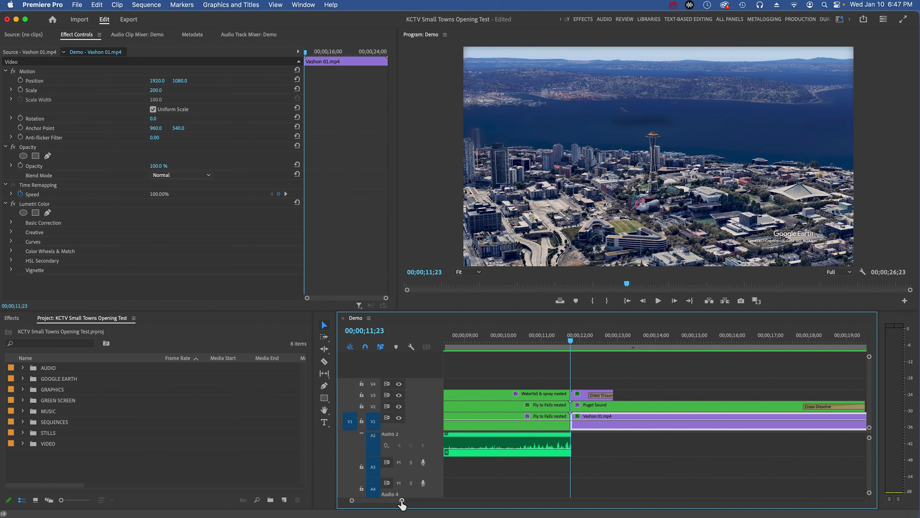
# Create a 3840 x 2160 adjustment layer at 29.97 fps Drop-Frame with square pixels in the project
pyautogui.moveTo(402, 503); pyautogui.dragTo(459, 503)
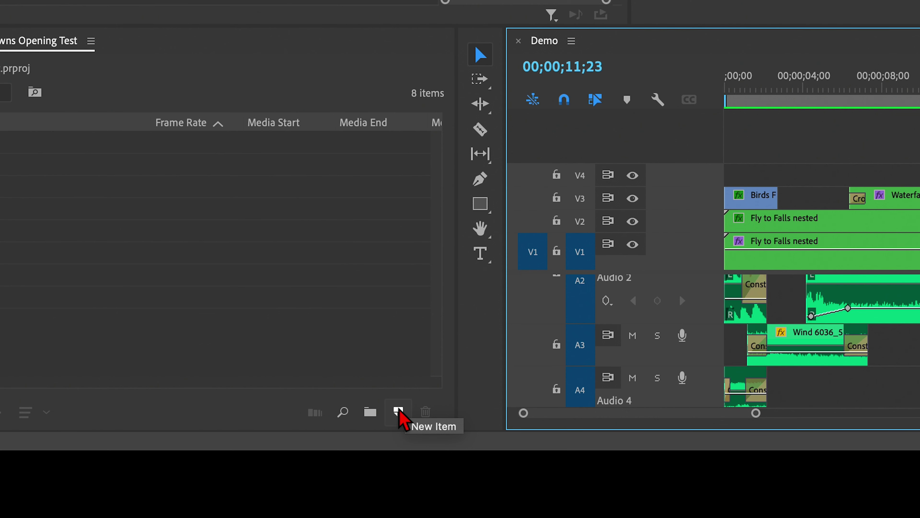
pyautogui.click(399, 412)
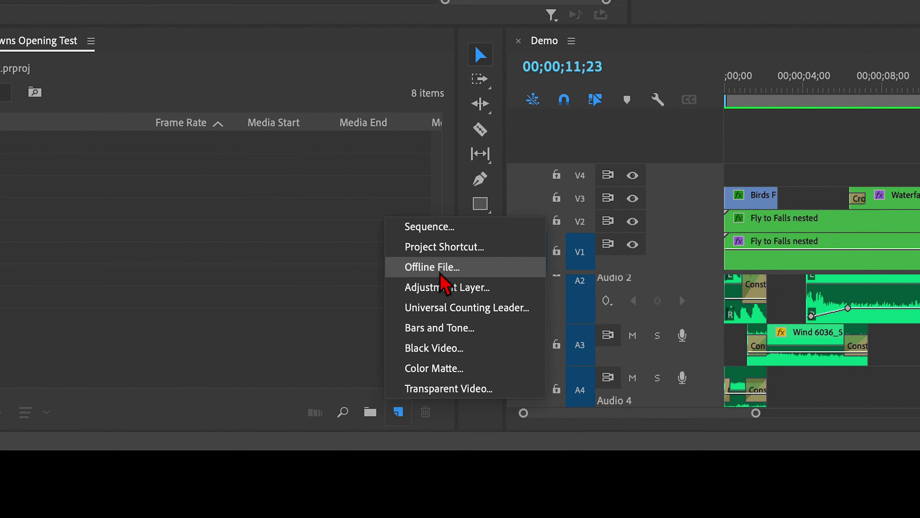
pyautogui.click(439, 287)
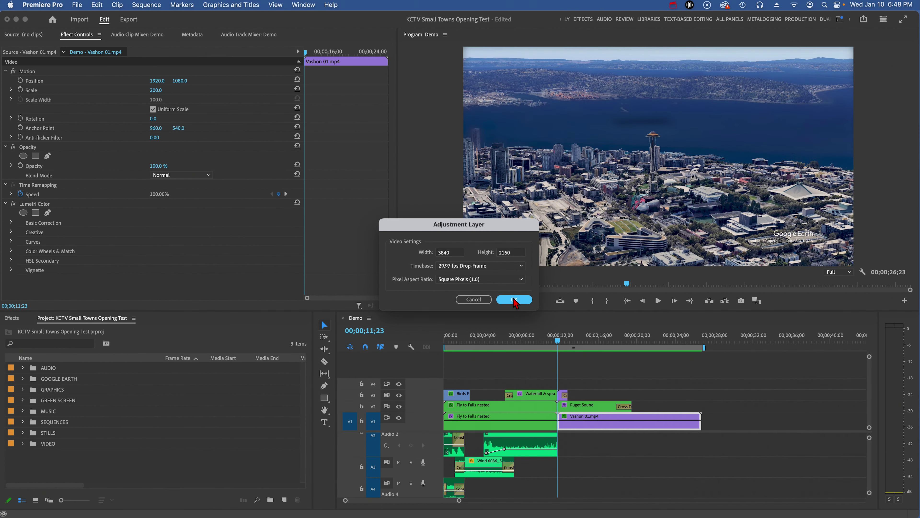
pyautogui.click(869, 5)
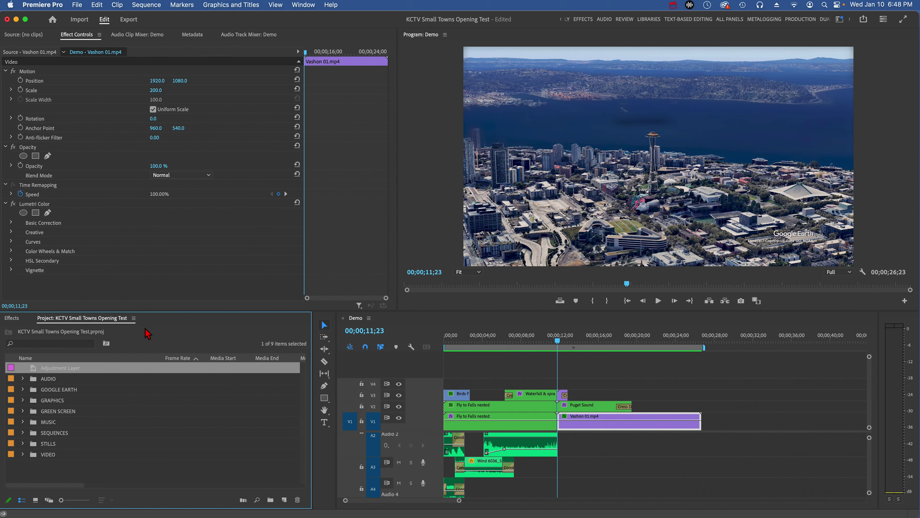